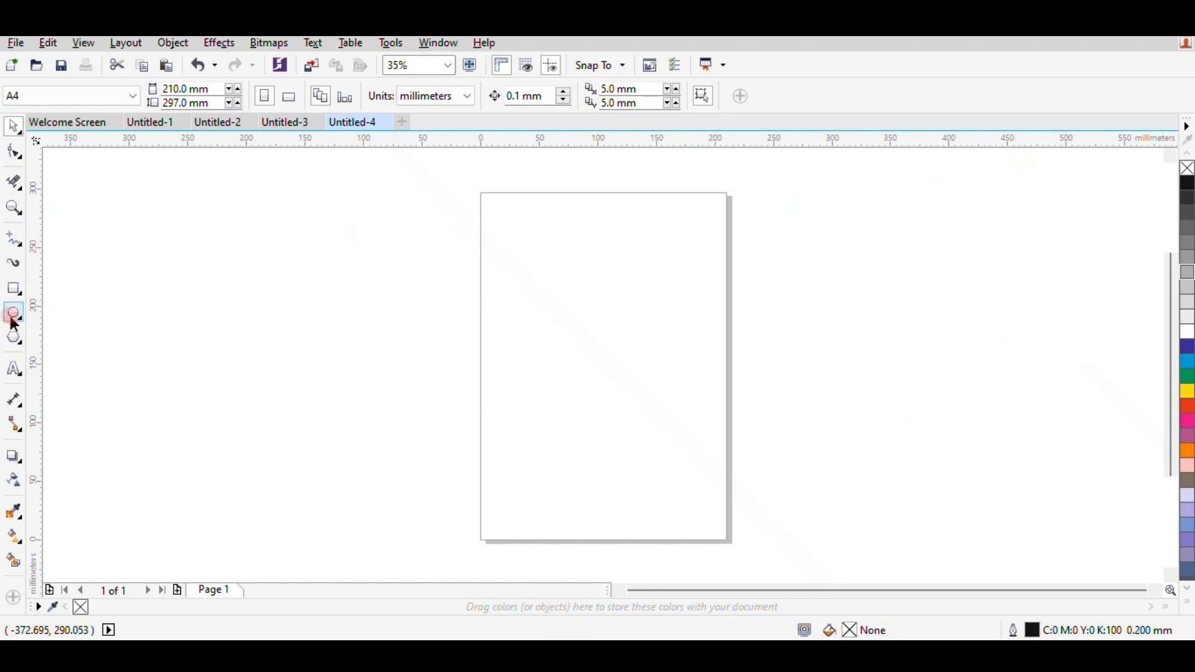
# Draw a six-sided polygon about 152 by 174 mm, centred on the page
pyautogui.click(12, 338)
pyautogui.moveTo(462, 299); pyautogui.dragTo(671, 496)
pyautogui.press('p')
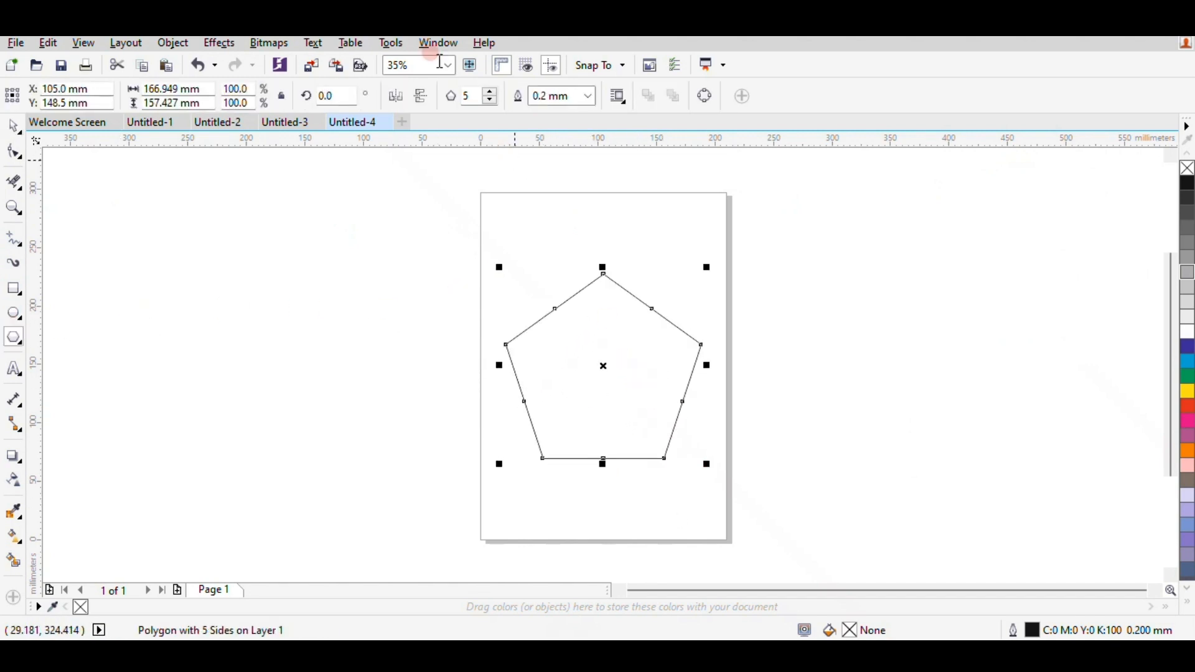
pyautogui.click(490, 92)
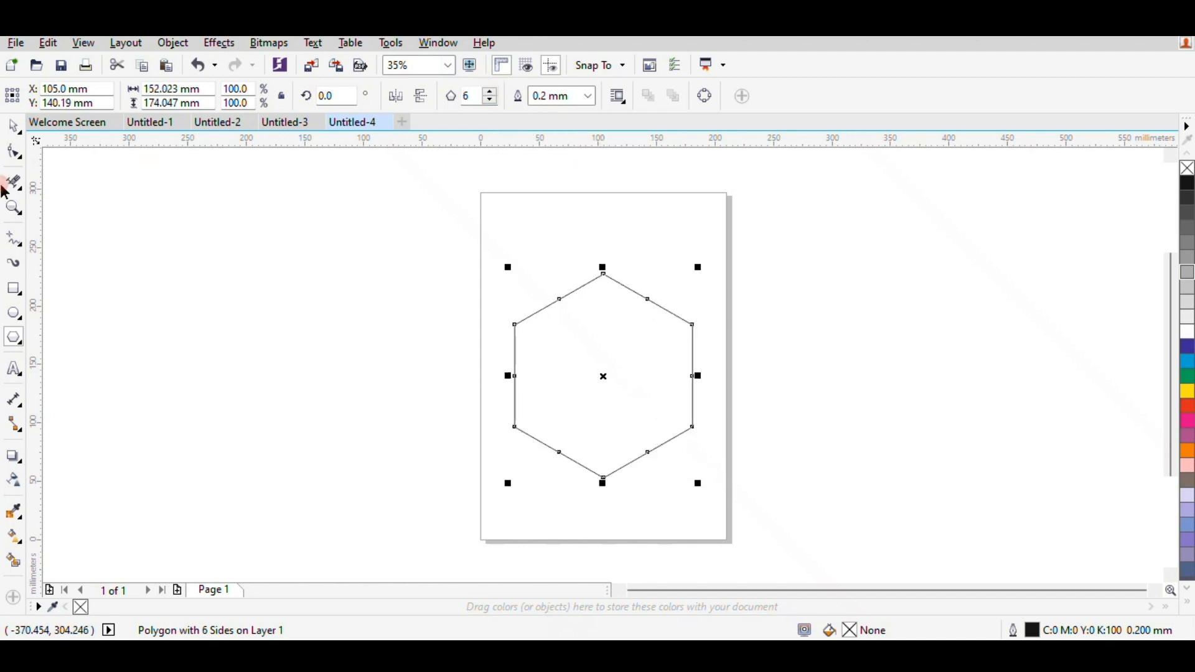
pyautogui.click(11, 129)
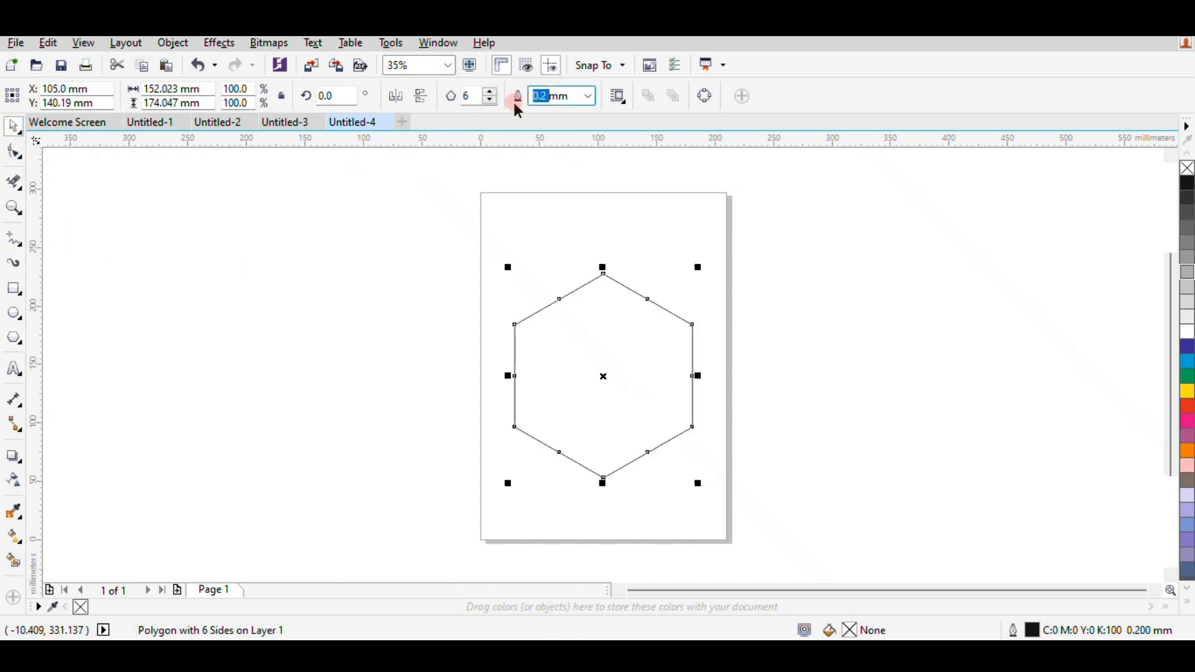
# Set the hexagon's outline width to 10 mm and deselect it
pyautogui.press('BackSpace')
pyautogui.write('10.0 ')
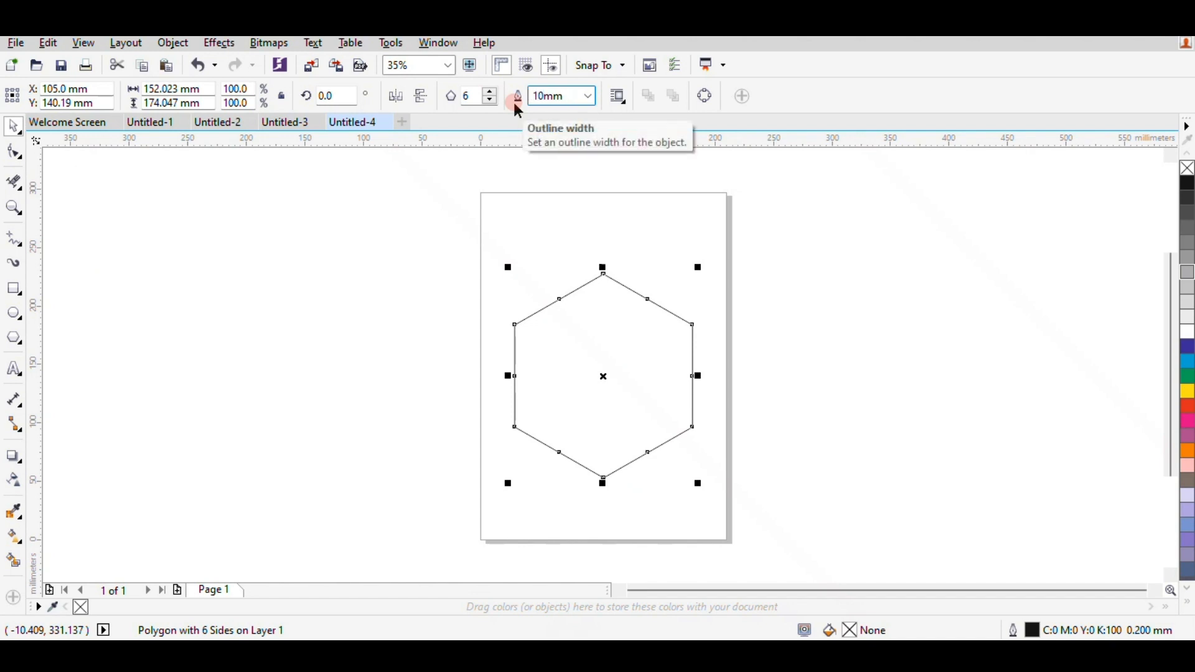
pyautogui.write('mm')
pyautogui.press('Return')
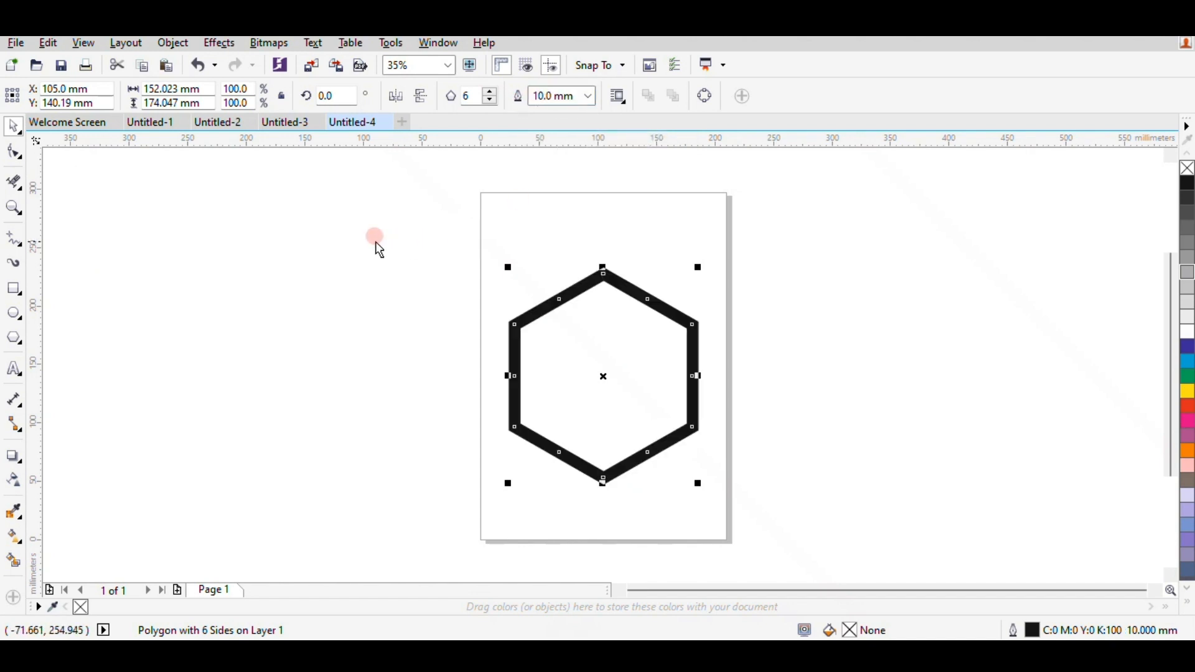
pyautogui.click(222, 334)
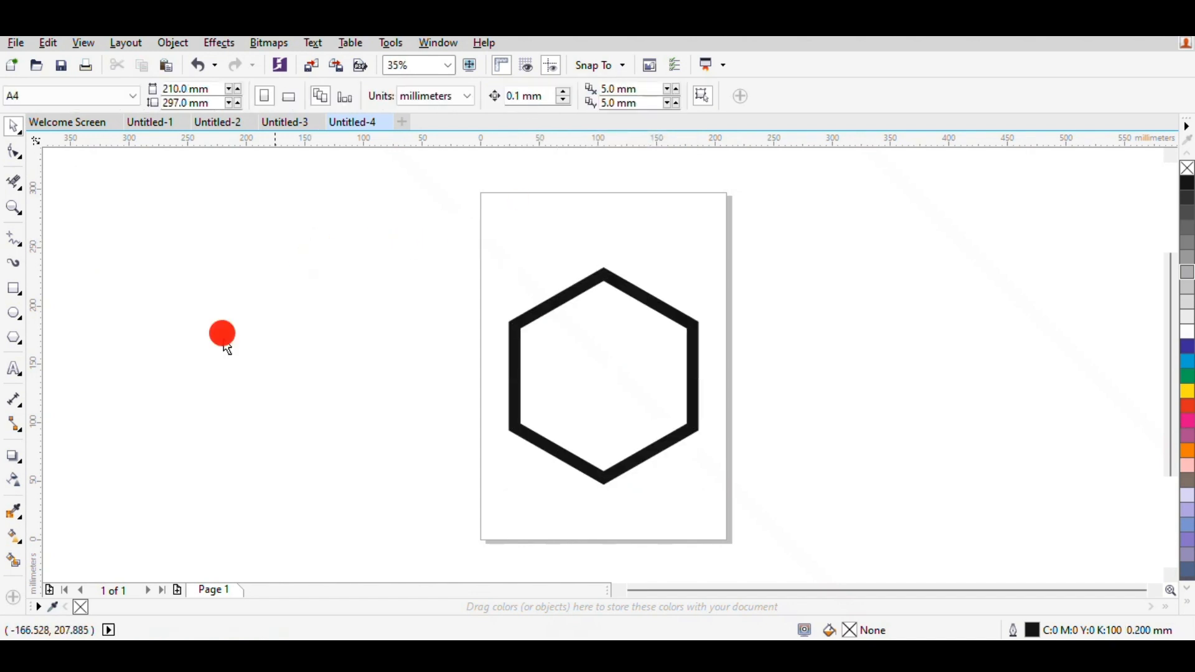
# Draw a near-square rectangle about 70 by 68 mm outside the page and fill it with black
pyautogui.click(12, 290)
pyautogui.moveTo(174, 255); pyautogui.dragTo(256, 336)
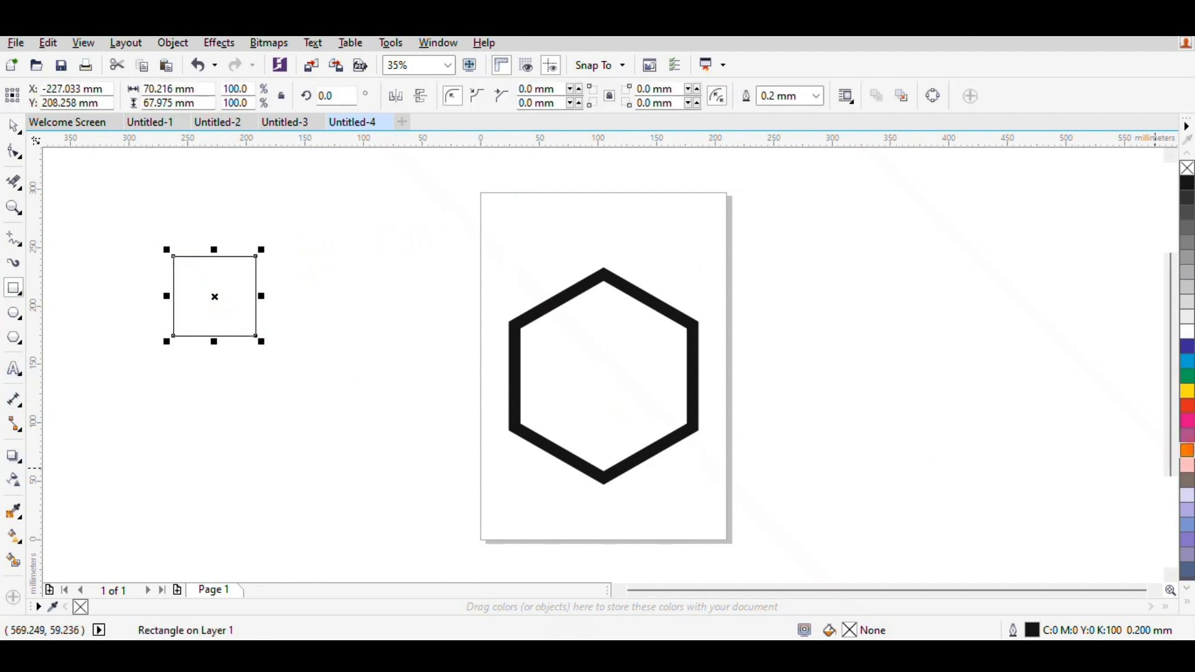
pyautogui.click(1187, 185)
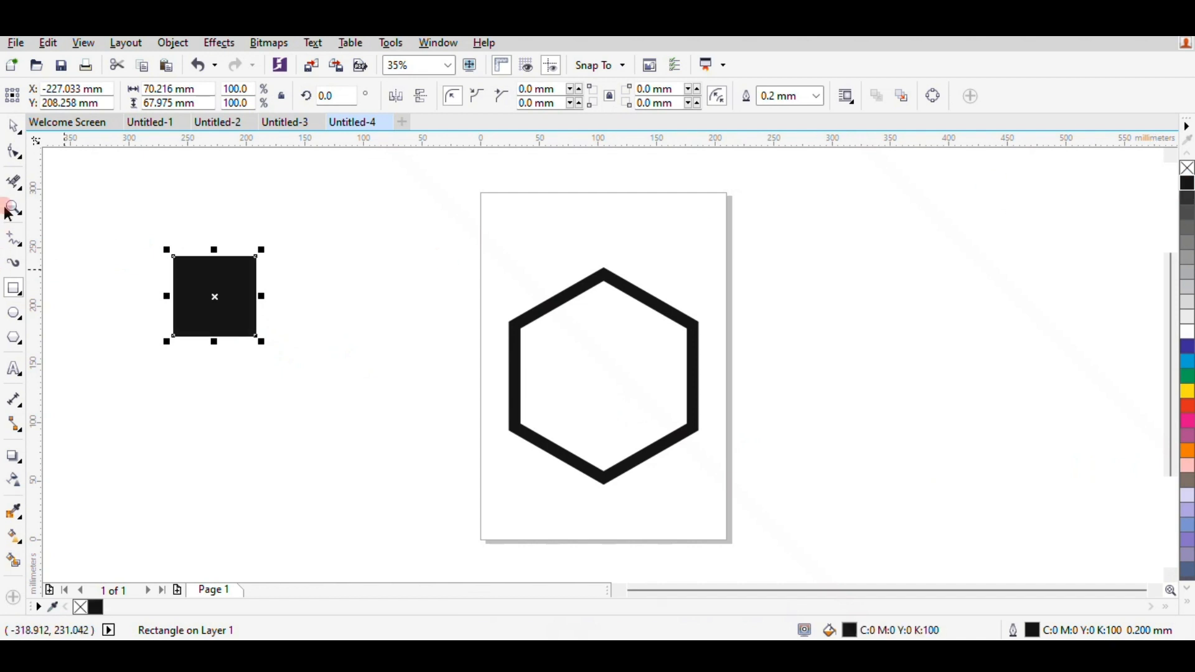
# Rotate the black square clockwise by about 45 degrees so it stands on one corner
pyautogui.click(14, 129)
pyautogui.click(215, 292)
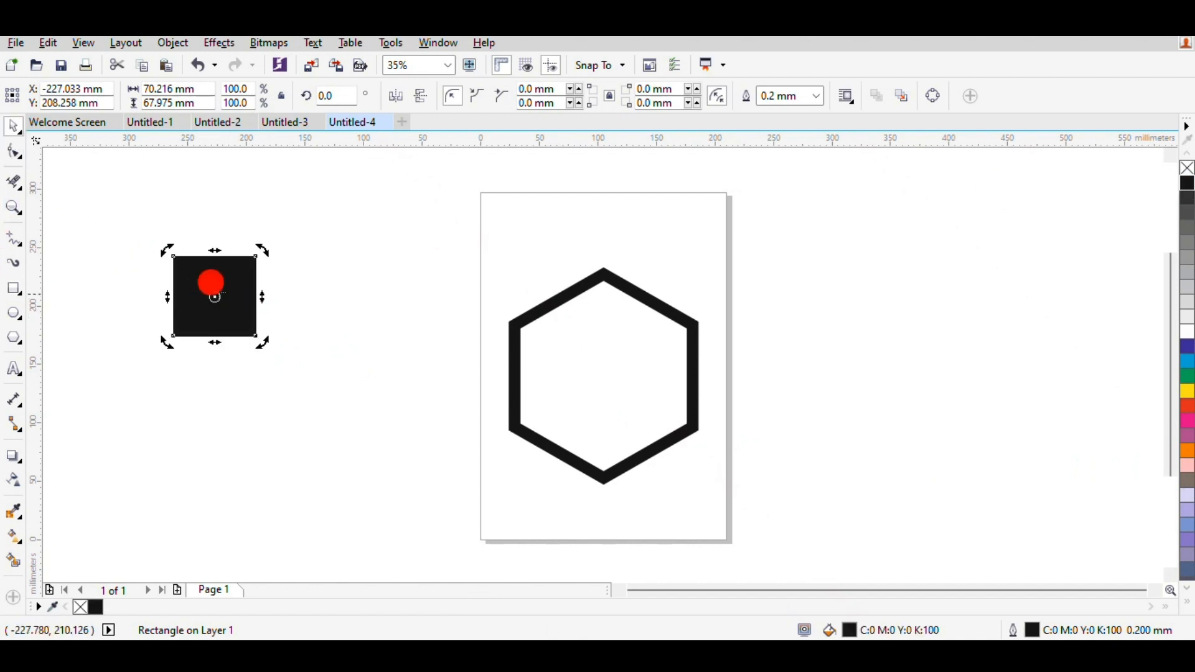
pyautogui.moveTo(260, 250)
pyautogui.mouseDown()
pyautogui.moveTo(275, 308)
pyautogui.moveTo(259, 288)
pyautogui.mouseUp()
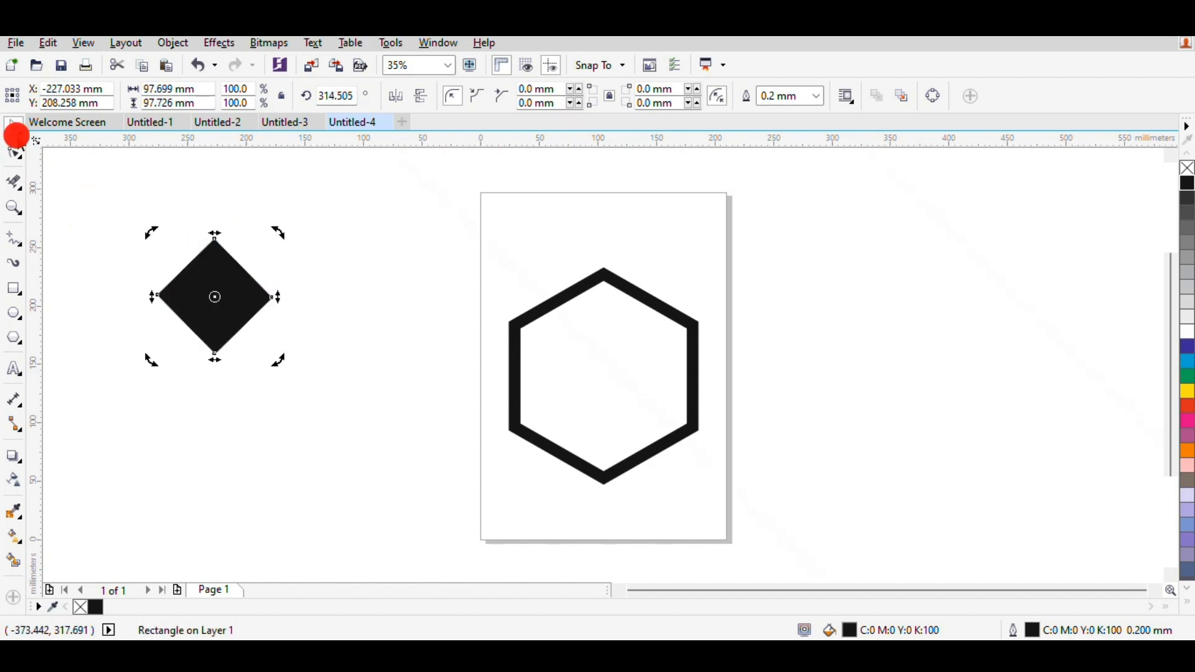
# Flatten the black diamond to about 49 mm high and move it into the upper part of the hexagon
pyautogui.click(235, 416)
pyautogui.click(218, 347)
pyautogui.moveTo(214, 357); pyautogui.dragTo(601, 320)
pyautogui.click(208, 262)
pyautogui.click(237, 302)
pyautogui.click(212, 274)
pyautogui.click(794, 311)
pyautogui.click(602, 336)
pyautogui.click(758, 316)
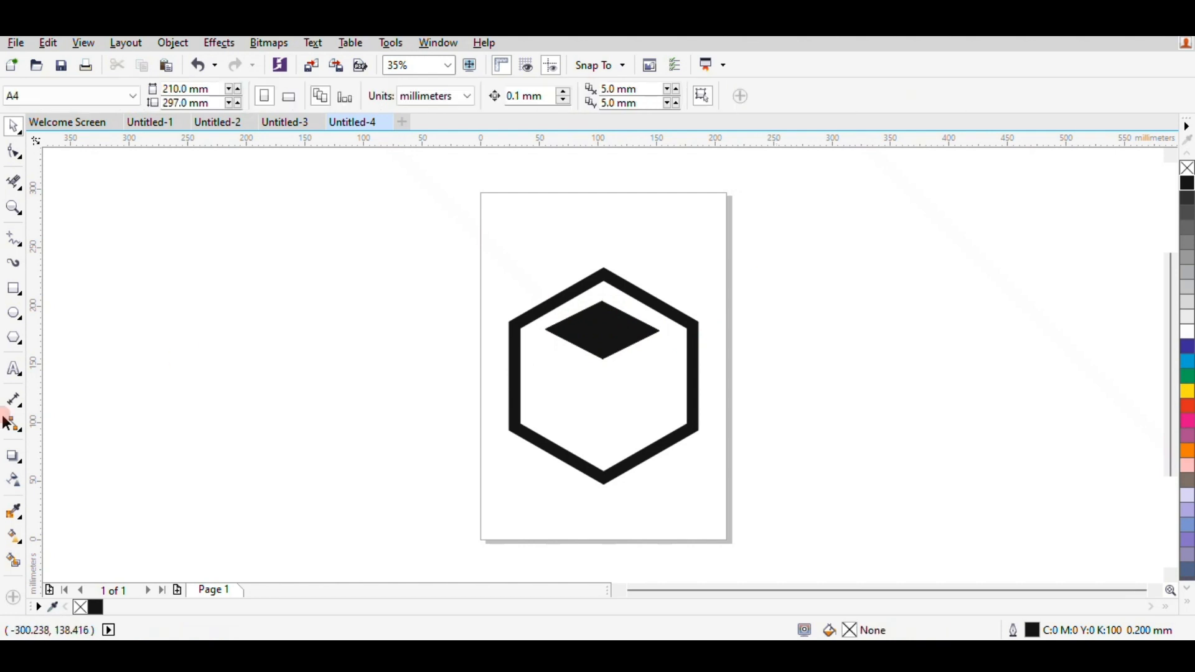
# Place a vertical guideline through the hexagon's centre and nudge the diamond right until its upper tip aligns with it
pyautogui.click(172, 406)
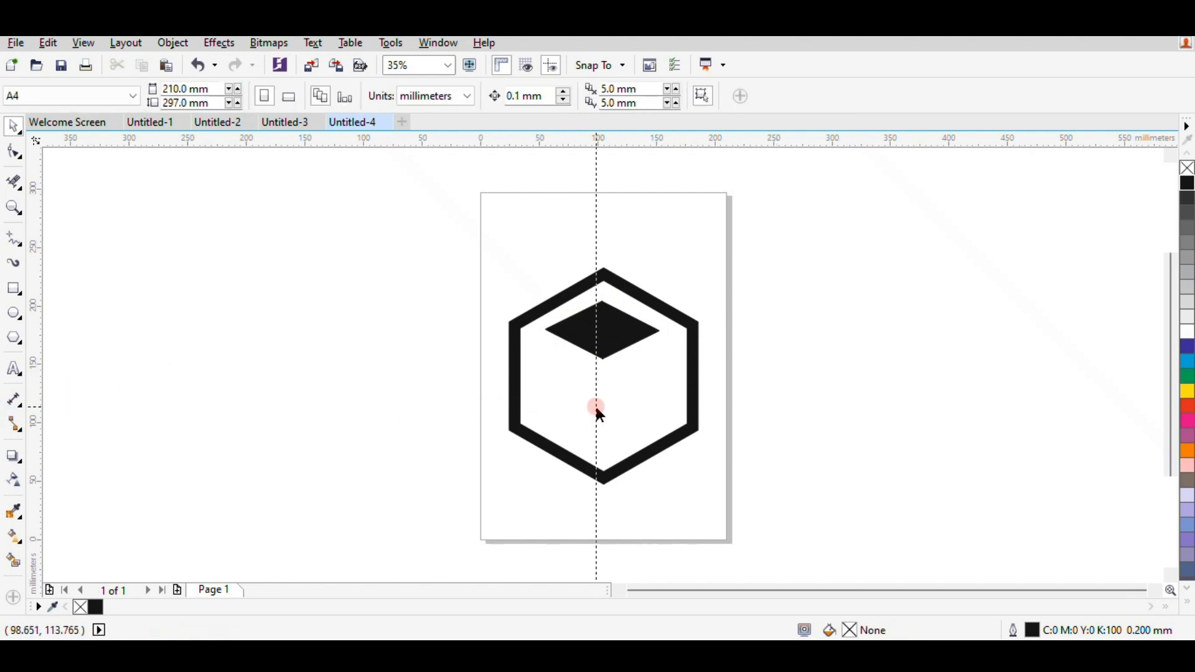
pyautogui.moveTo(596, 409); pyautogui.dragTo(602, 404)
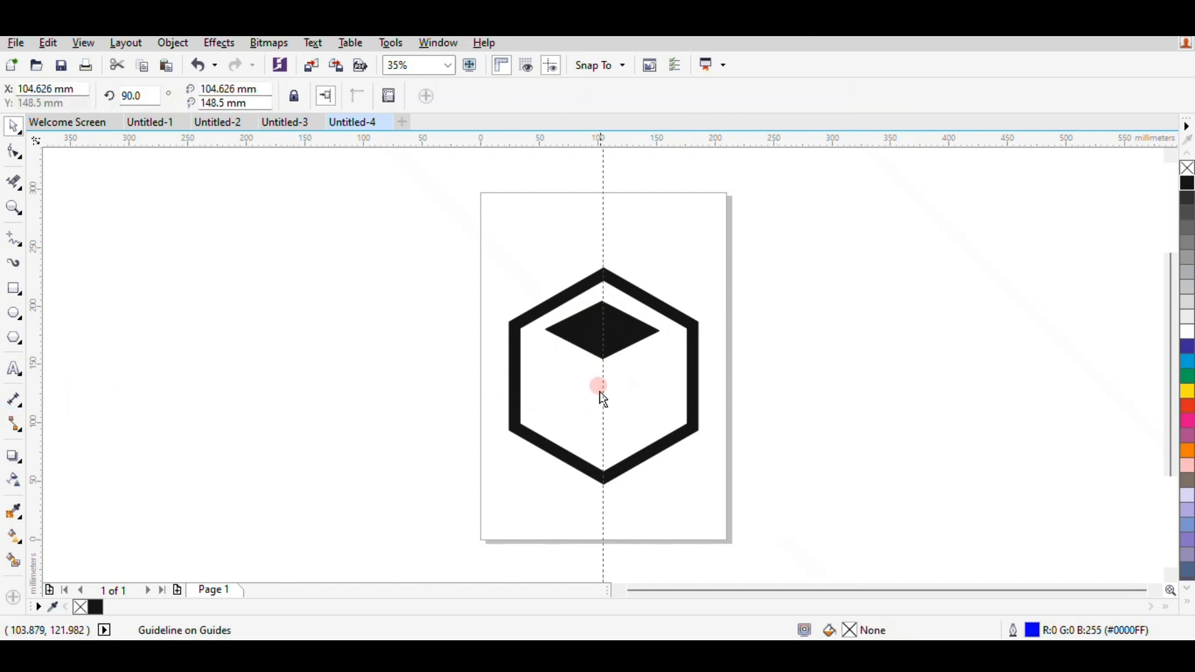
pyautogui.scroll(5, 602, 399)
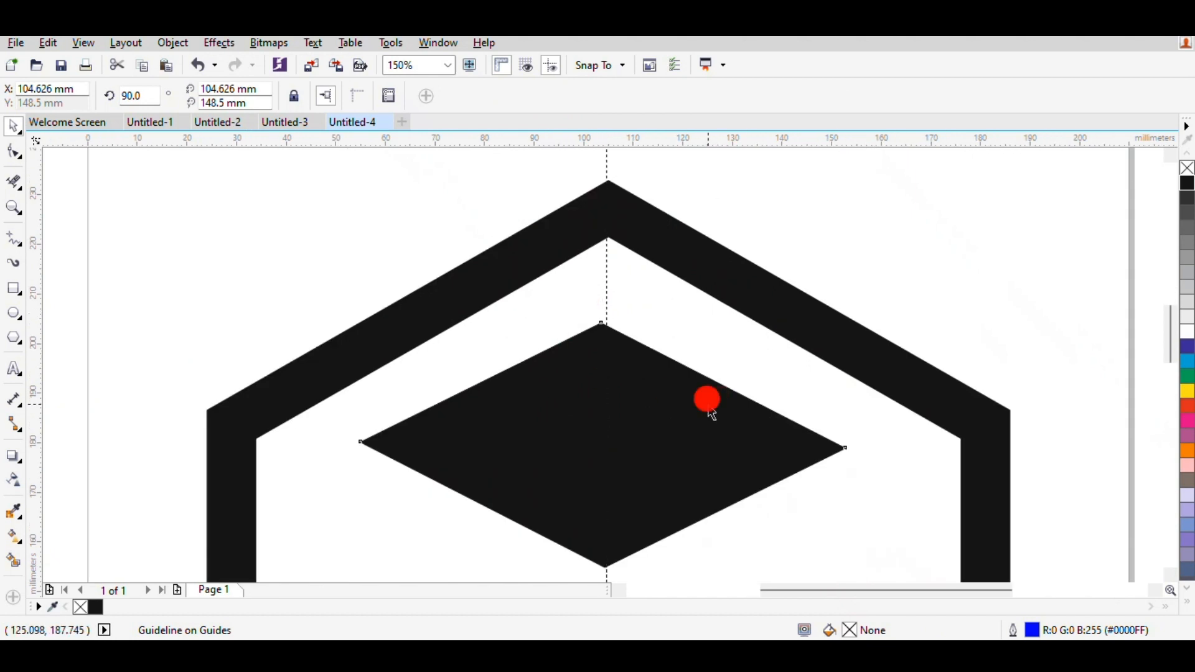
pyautogui.click(709, 408)
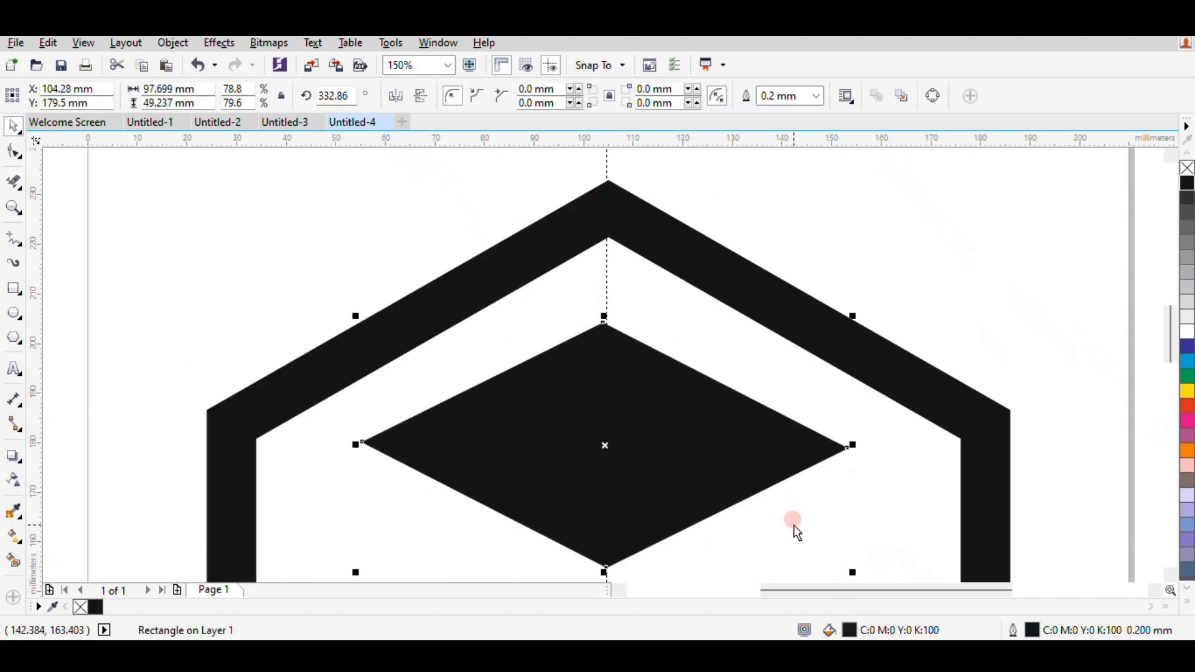
pyautogui.press('Right')
pyautogui.press('Right')
pyautogui.press('Right')
pyautogui.press('Right')
pyautogui.press('Right')
pyautogui.press('Right')
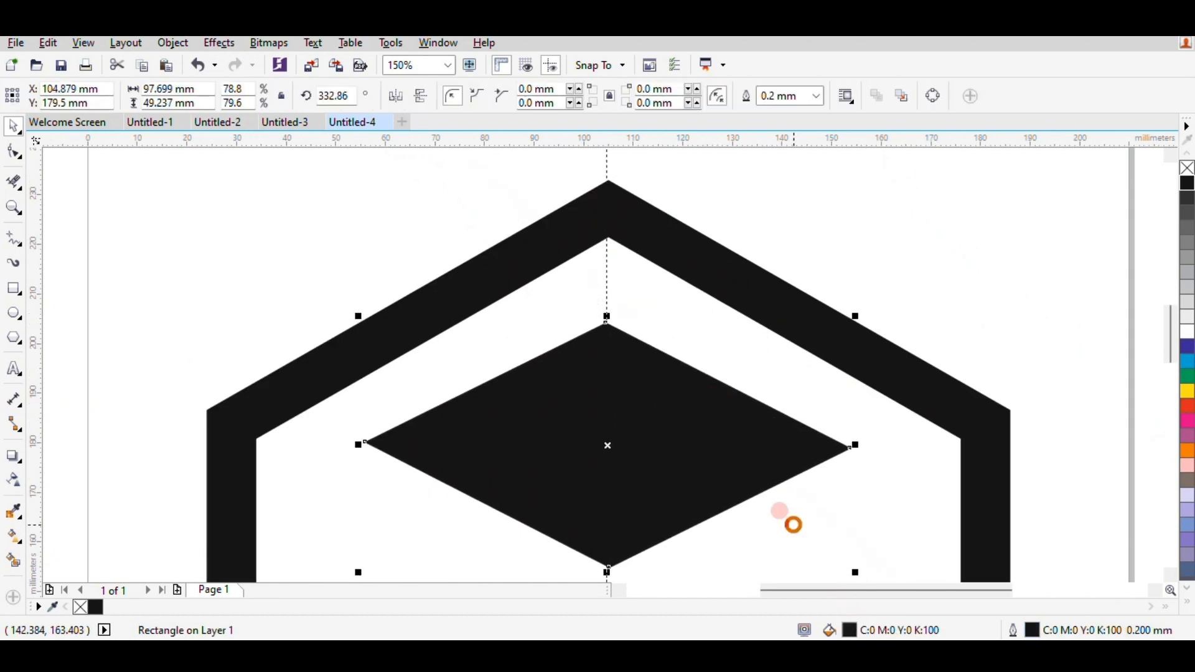
pyautogui.press('Right')
pyautogui.press('Right')
pyautogui.click(869, 305)
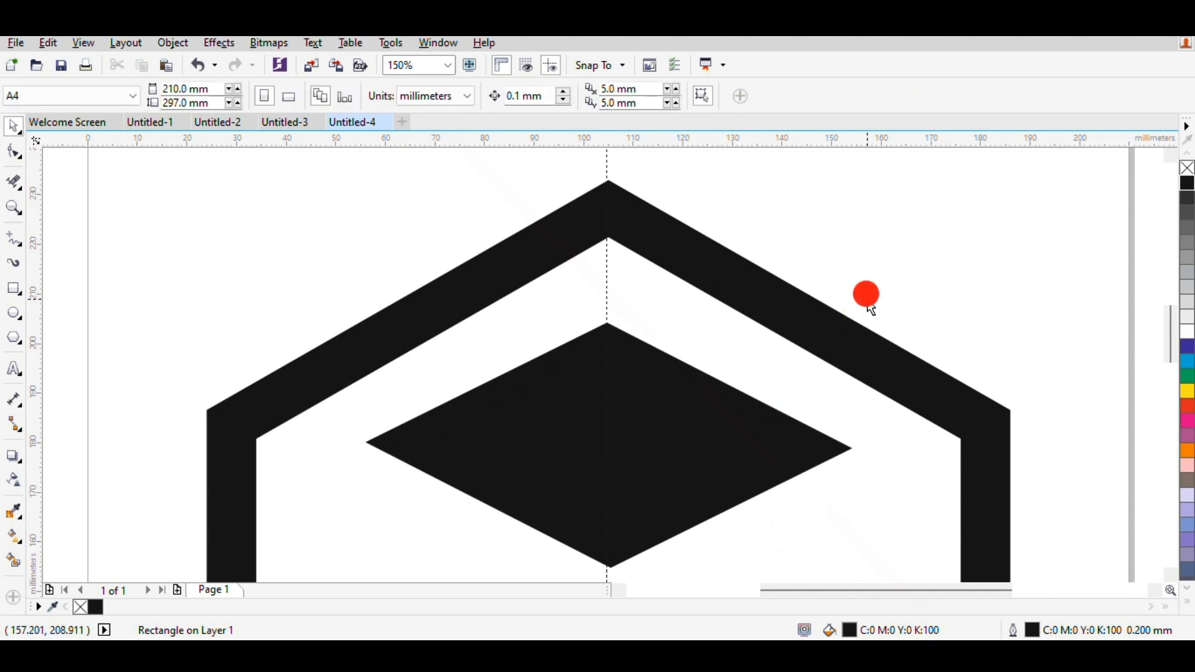
pyautogui.moveTo(605, 299); pyautogui.dragTo(307, 331)
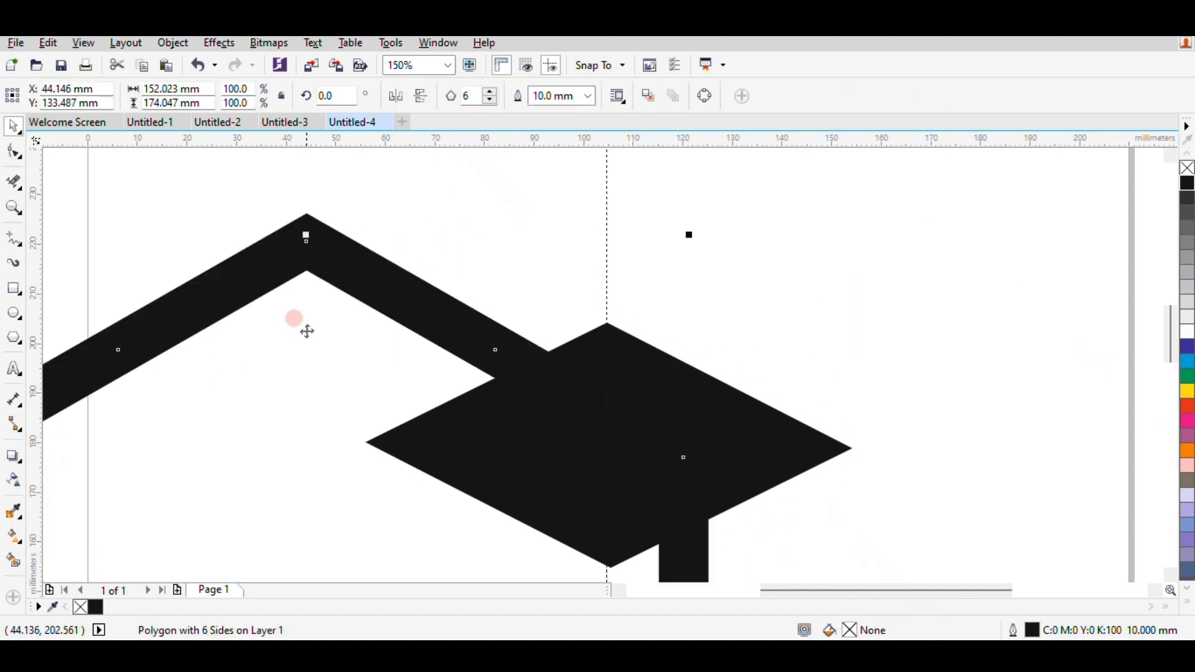
pyautogui.scroll(-2, 395, 387)
pyautogui.hotkey('ctrl', 'z')
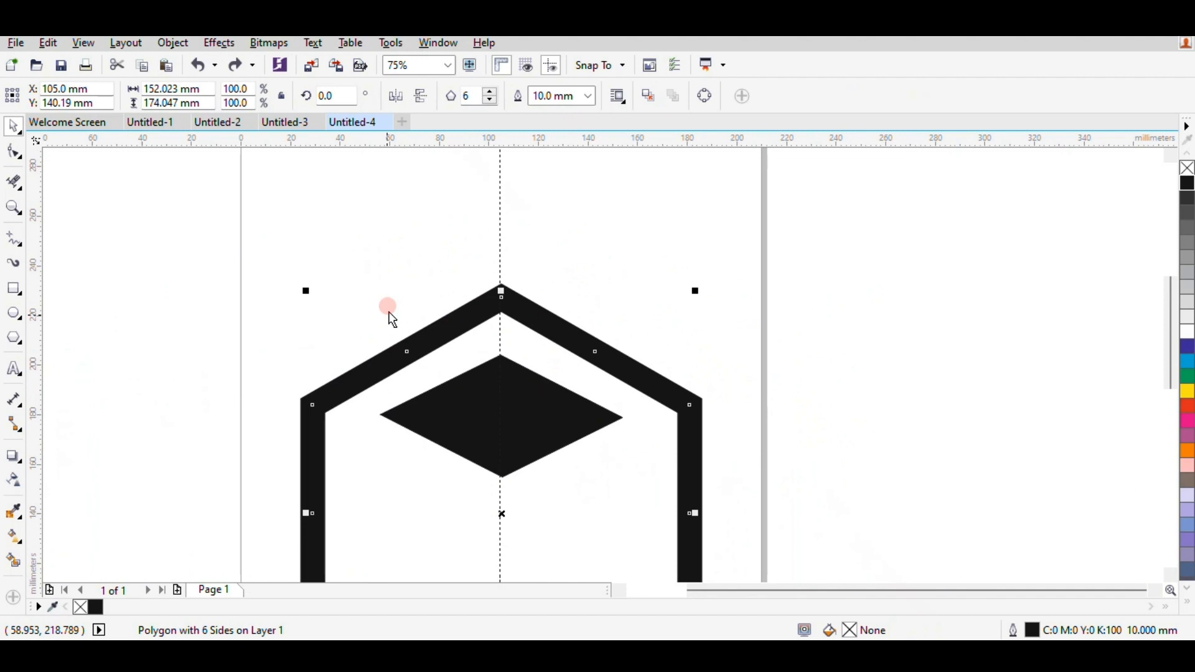
# Delete the vertical guideline running through the hexagon
pyautogui.click(499, 217)
pyautogui.press('Delete')
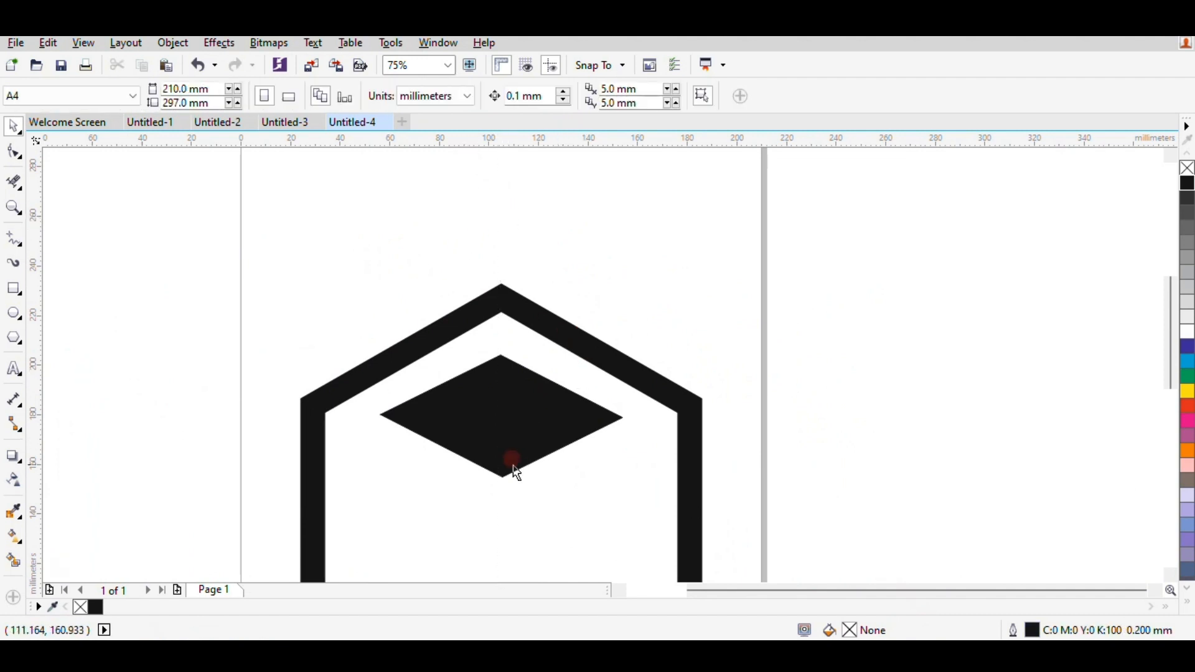
# Draw two parallel bent lines from the hexagon's lower-left edge to below the diamond, about 62 by 80 mm and 48 by 67 mm
pyautogui.scroll(-2, 515, 465)
pyautogui.scroll(1, 497, 484)
pyautogui.scroll(1, 496, 484)
pyautogui.scroll(-1, 495, 484)
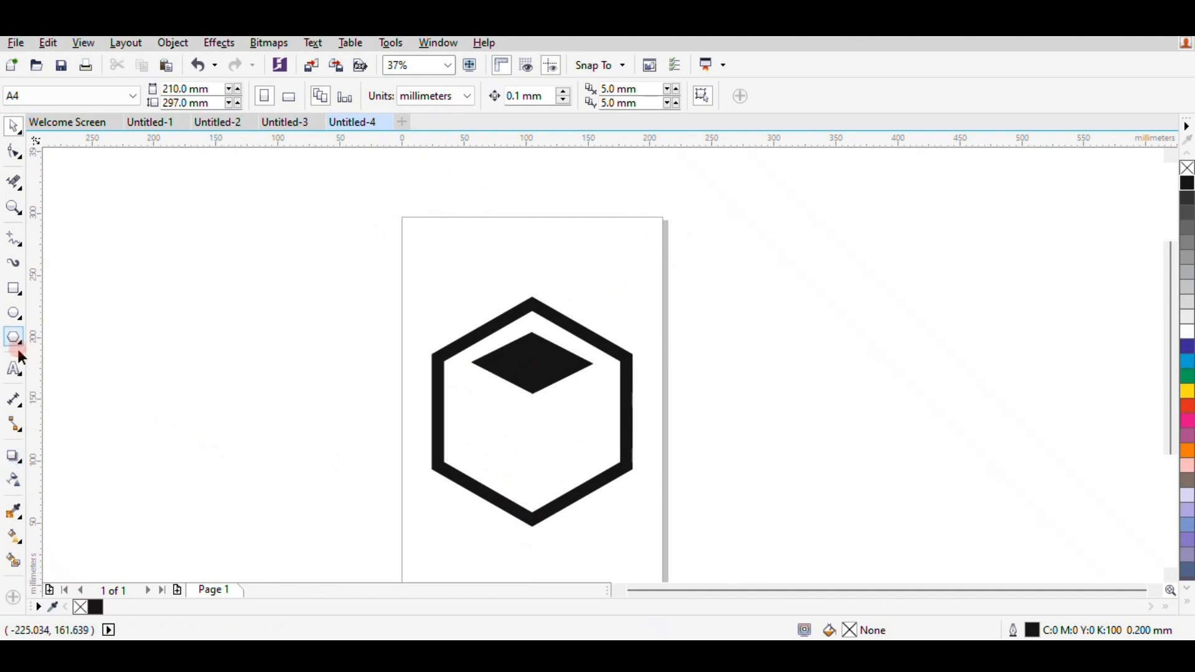
pyautogui.click(17, 236)
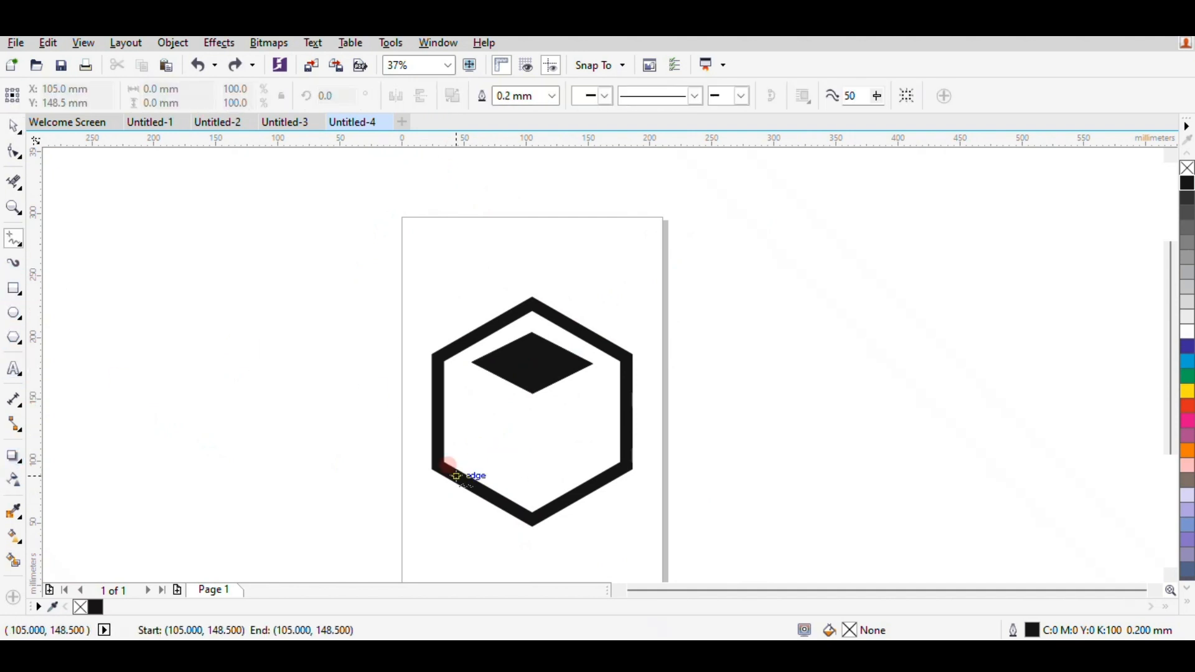
pyautogui.moveTo(456, 477); pyautogui.dragTo(601, 380)
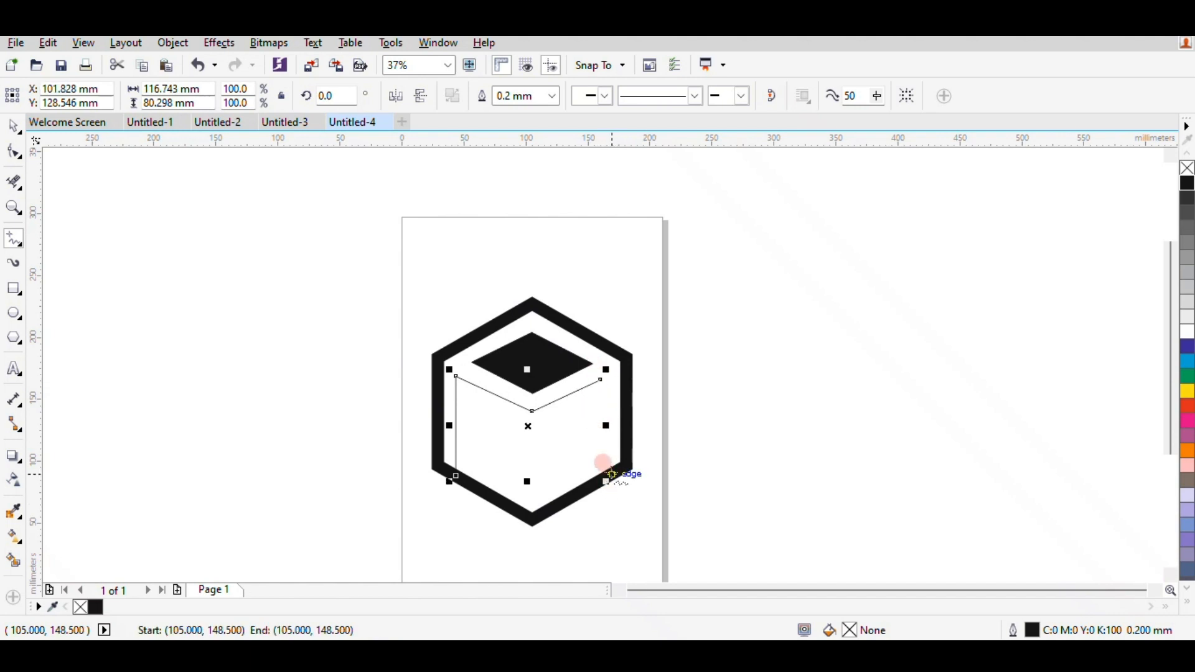
pyautogui.hotkey('ctrl', 'z')
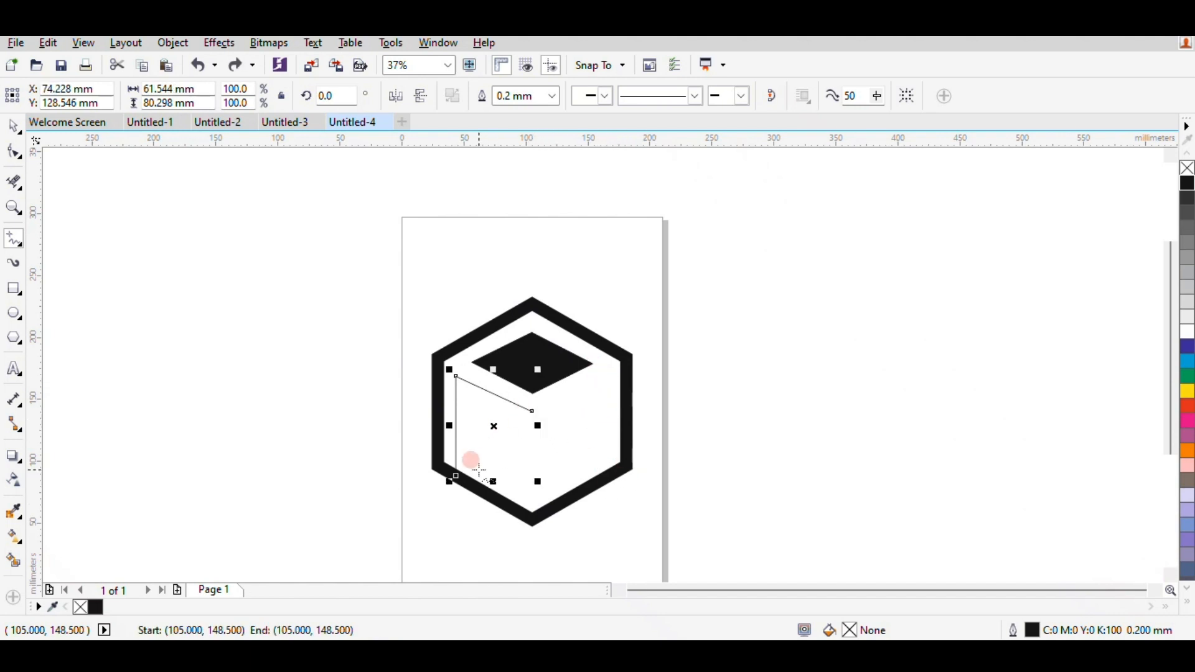
pyautogui.moveTo(470, 483); pyautogui.dragTo(529, 427)
# Duplicate both bent lines into the right half of the hexagon and mirror the copies horizontally
pyautogui.click(14, 127)
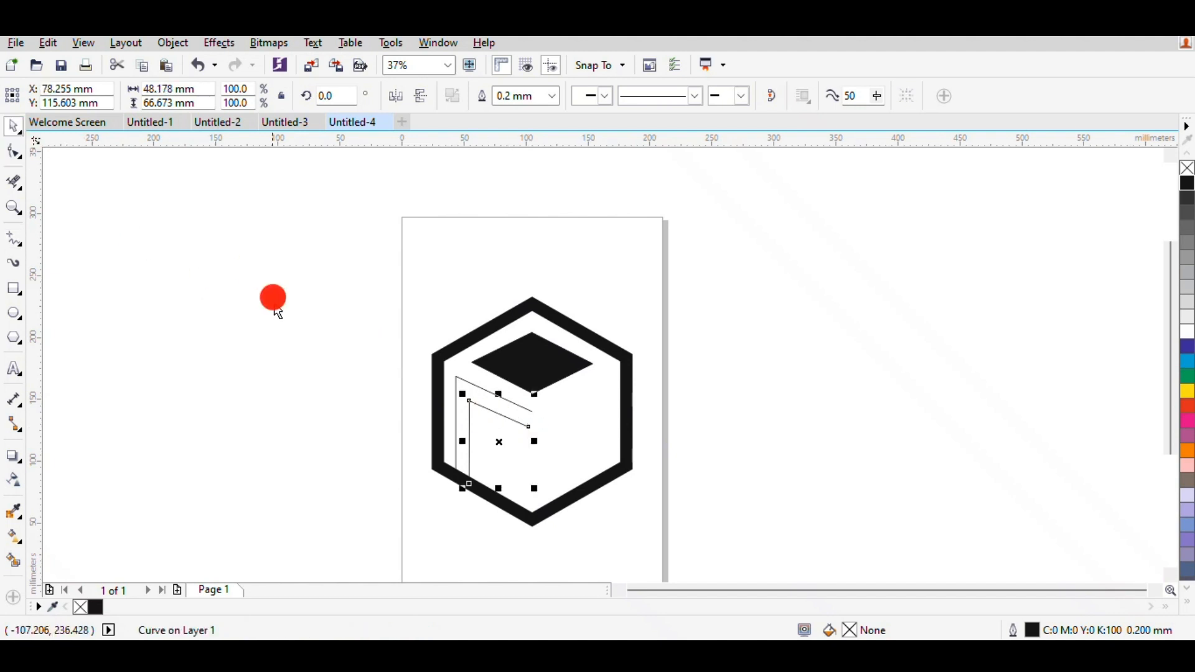
pyautogui.moveTo(323, 339); pyautogui.dragTo(536, 484)
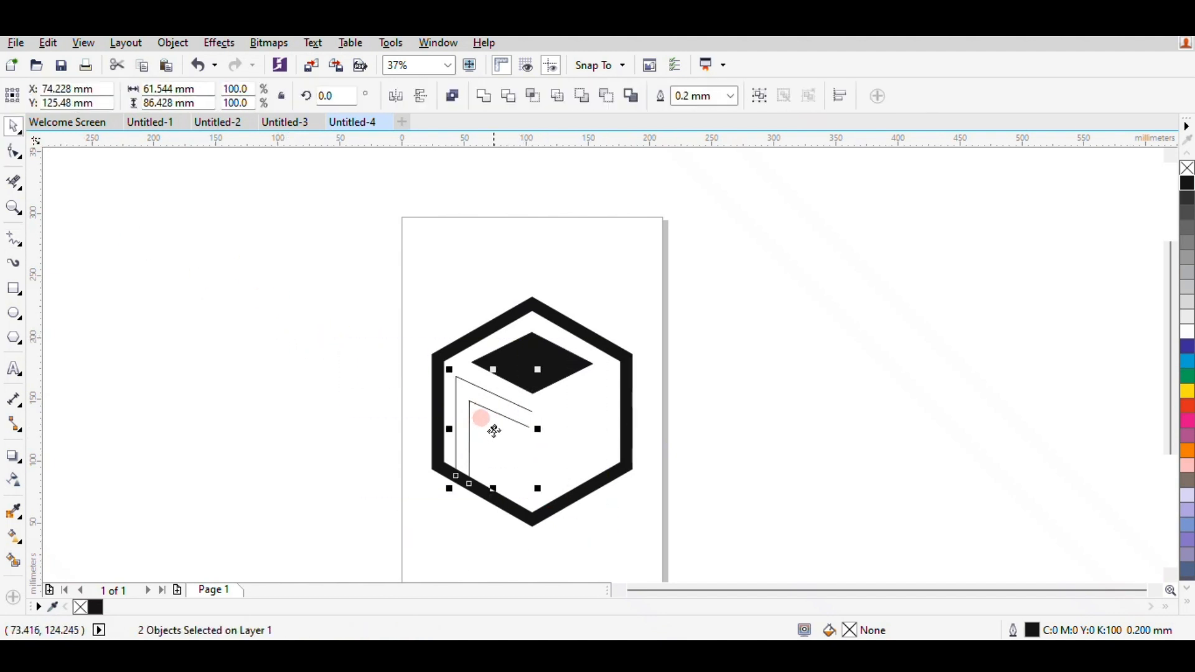
pyautogui.moveTo(493, 430); pyautogui.dragTo(572, 440)
pyautogui.rightClick(572, 439)
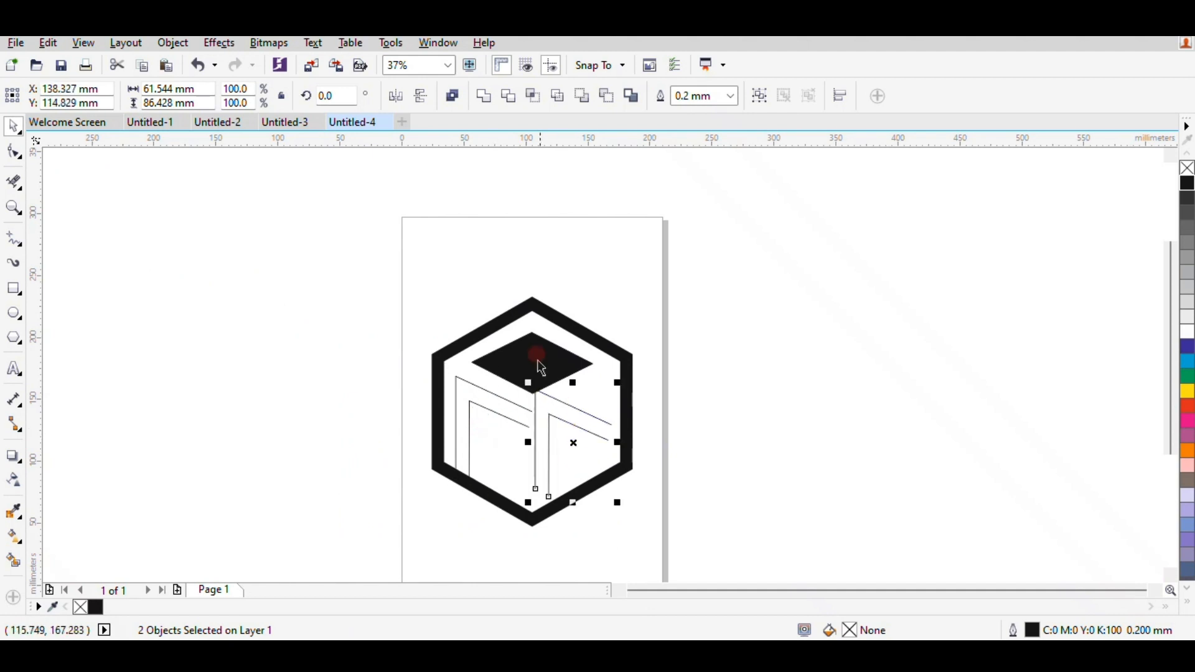
pyautogui.click(397, 97)
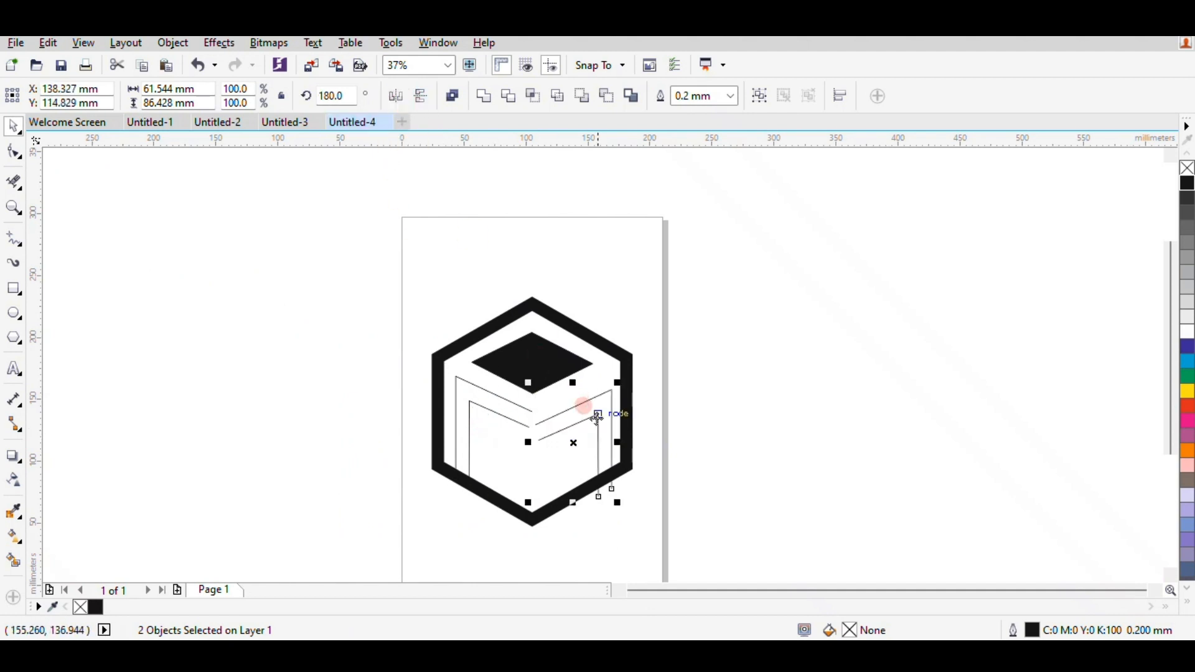
# Move the mirrored pair of lines so its inner line's end meets the end of the original inner line
pyautogui.scroll(5, 521, 434)
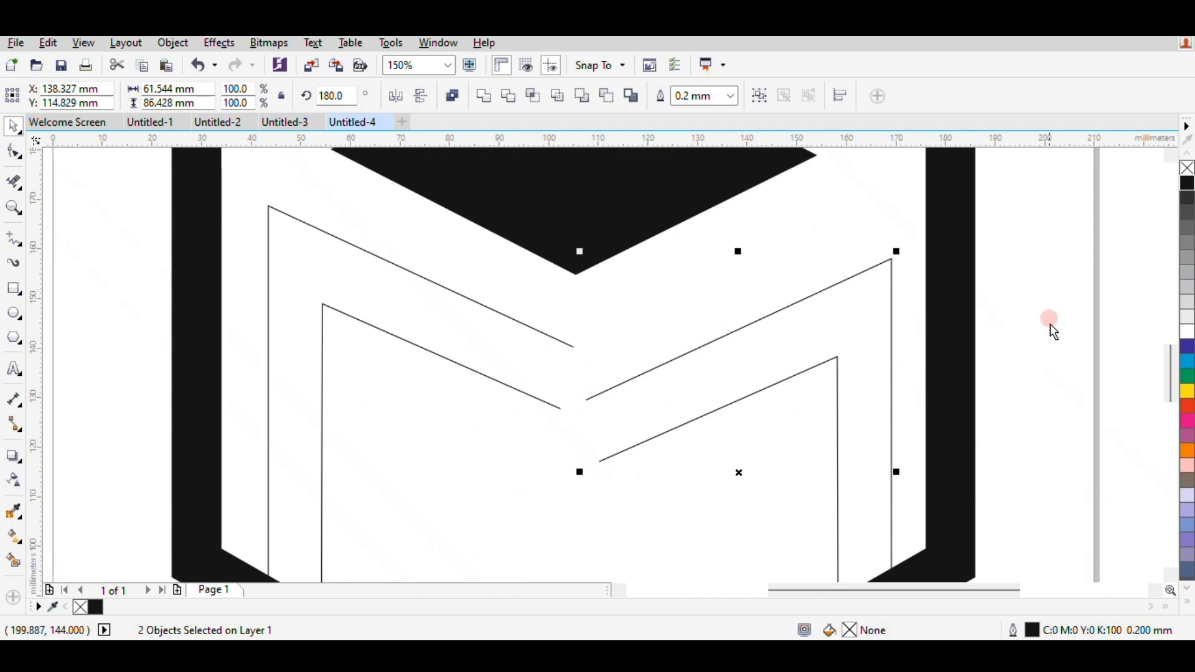
pyautogui.moveTo(599, 462); pyautogui.dragTo(584, 408)
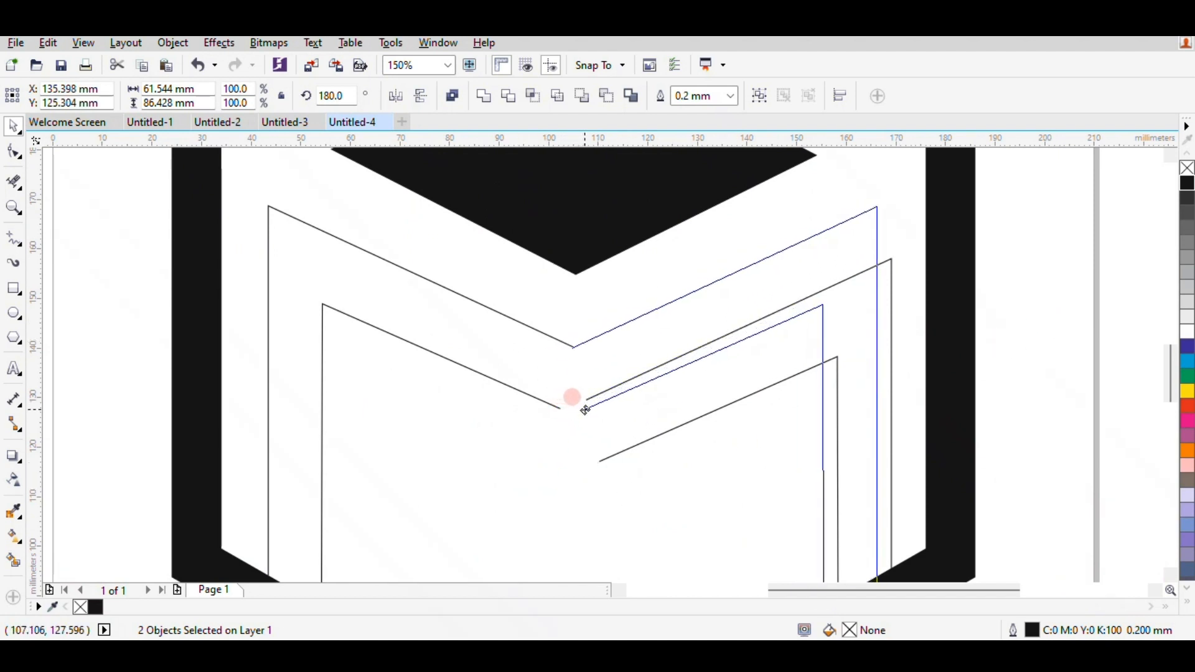
pyautogui.hotkey('ctrl', 'z')
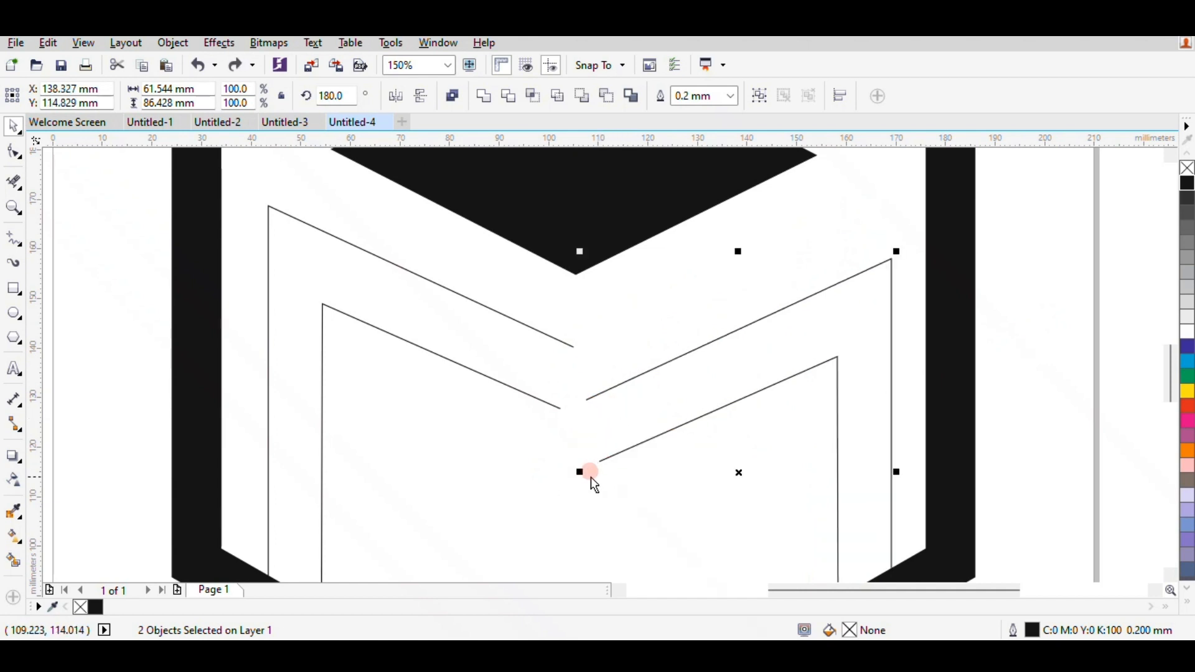
pyautogui.moveTo(601, 463); pyautogui.dragTo(562, 423)
pyautogui.scroll(-2, 595, 423)
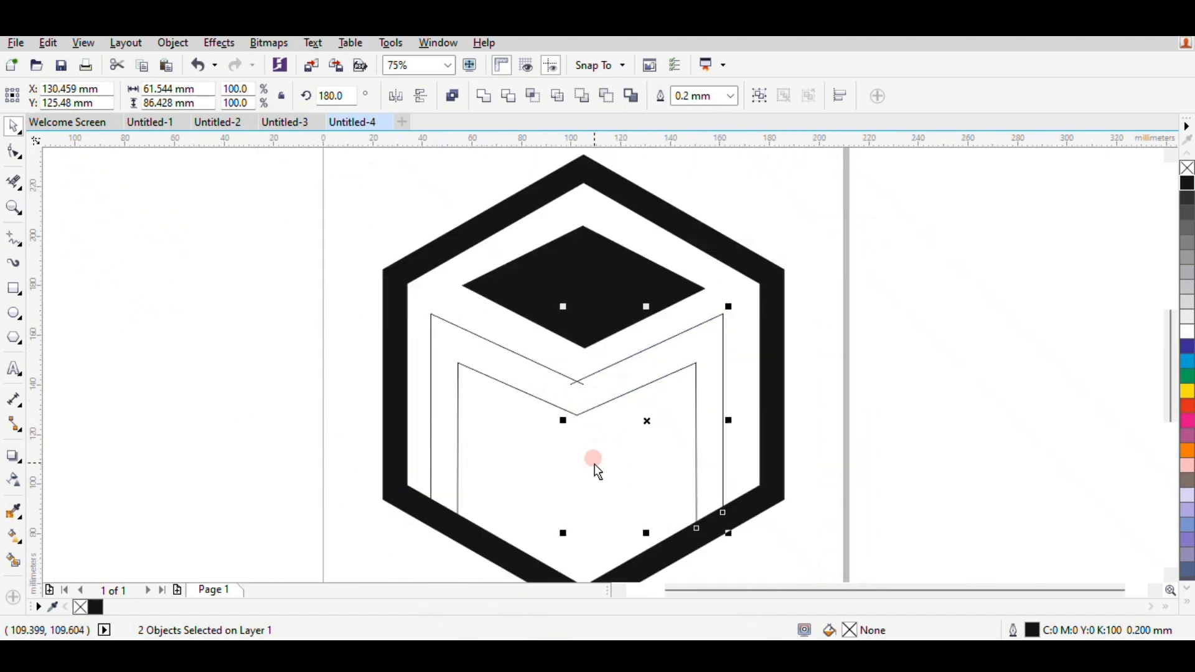
pyautogui.scroll(2, 576, 387)
pyautogui.scroll(-2, 585, 369)
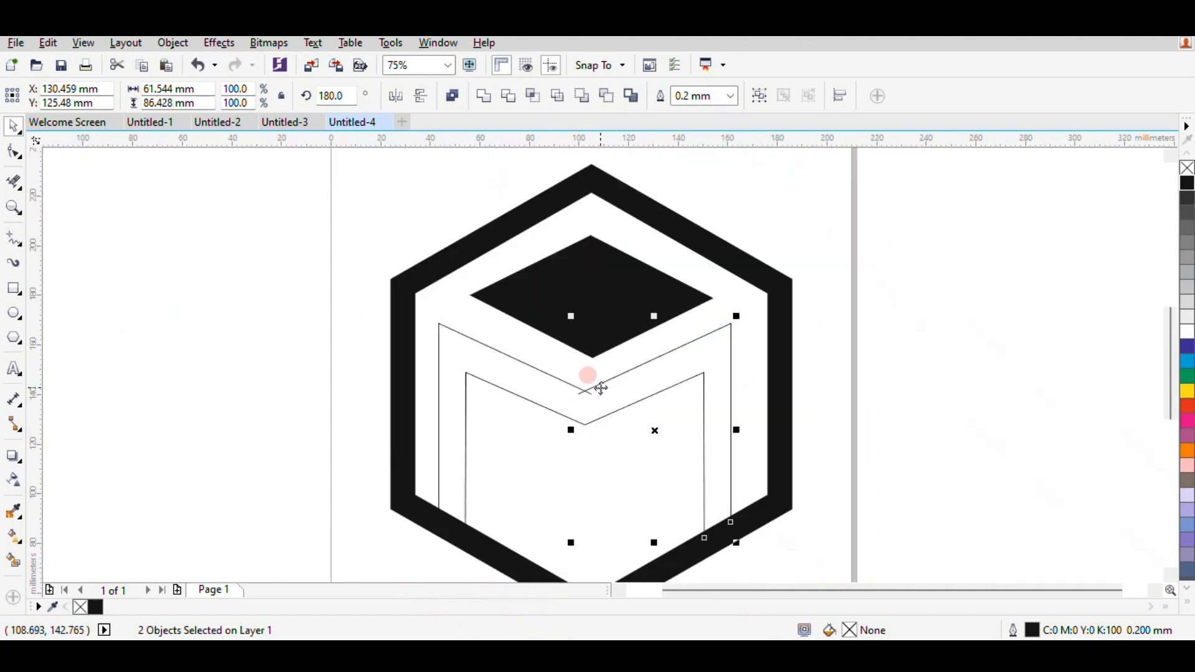
# Try to fill the band between the two bent lines with black using Smart Fill
pyautogui.click(844, 387)
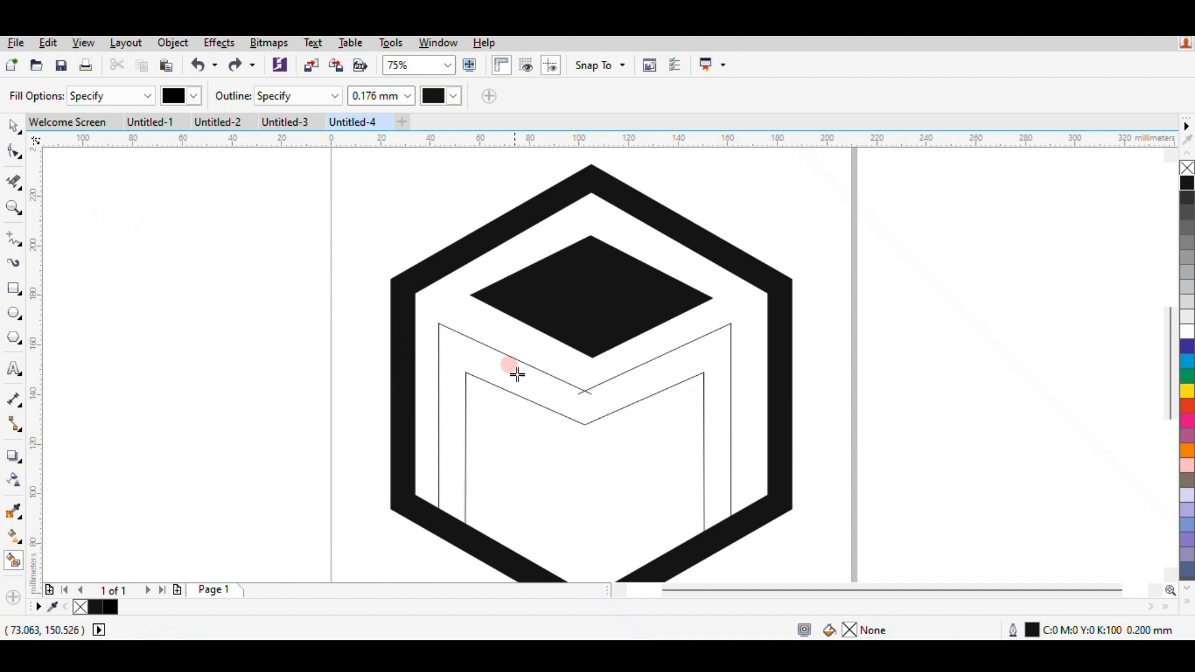
pyautogui.click(519, 381)
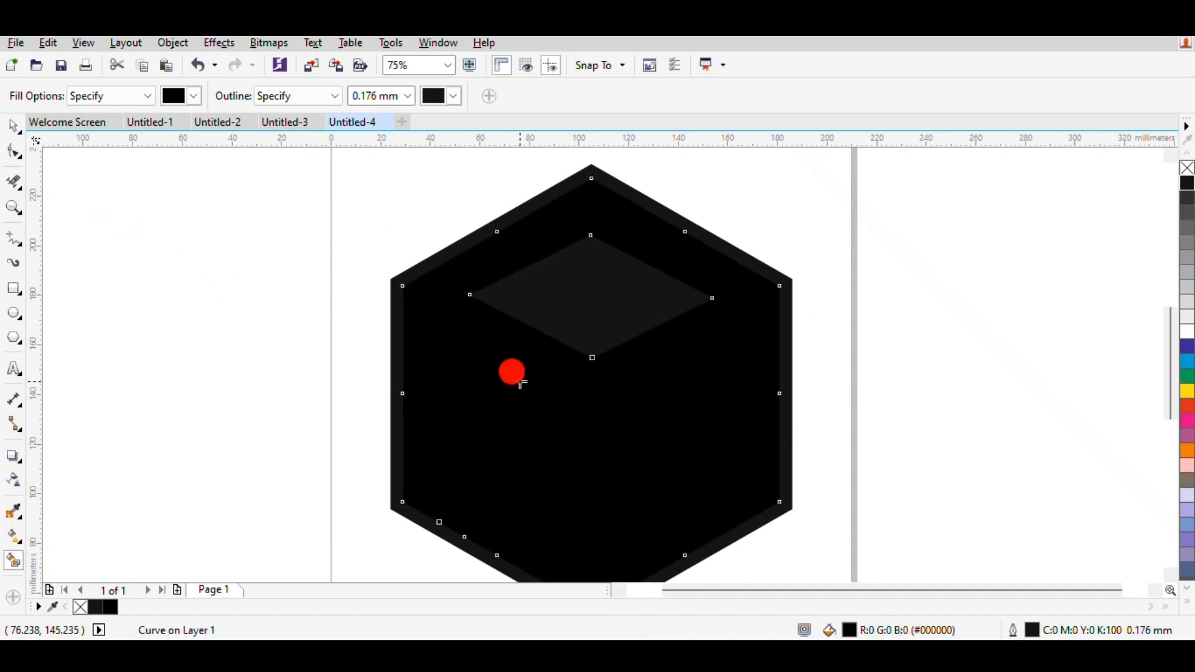
pyautogui.hotkey('ctrl', 'z')
pyautogui.press('space')
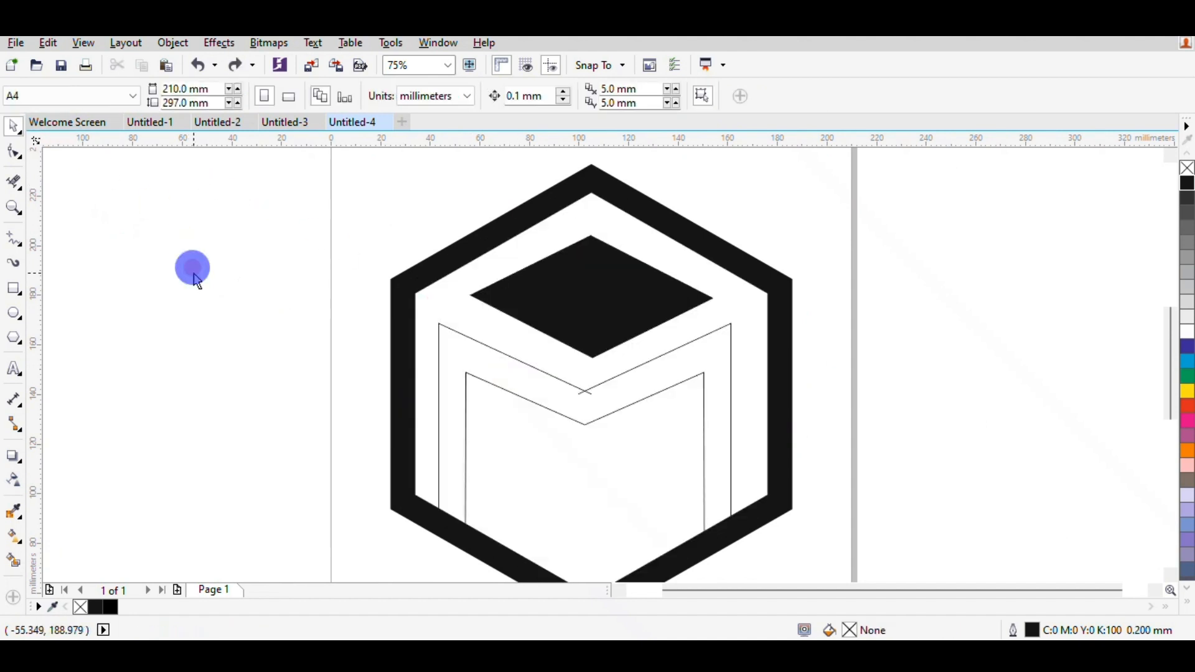
# Move the inner mirrored line's end node onto the end of the original inner line at the centre
pyautogui.click(14, 151)
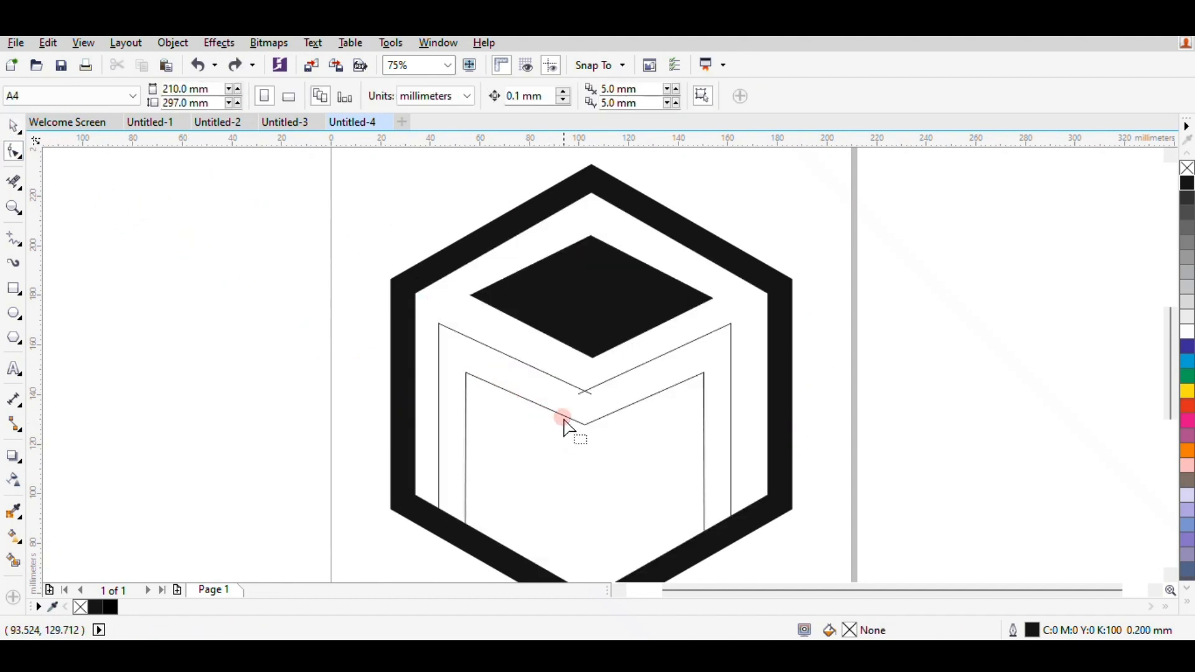
pyautogui.scroll(6, 584, 426)
pyautogui.scroll(2, 599, 476)
pyautogui.click(585, 468)
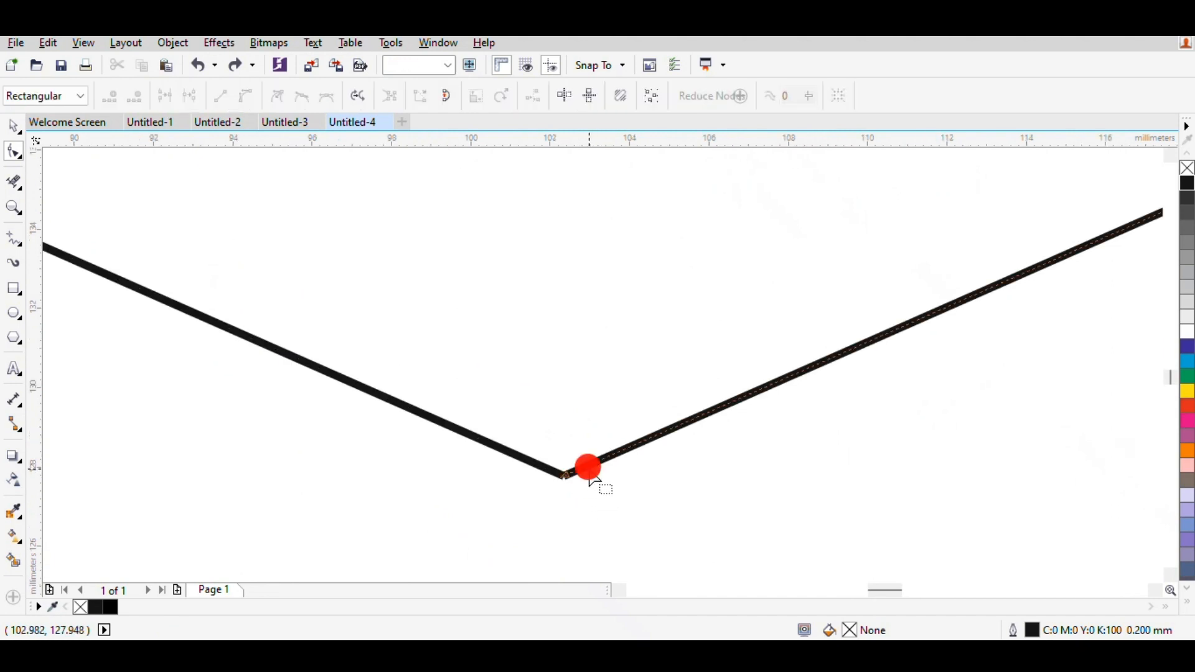
pyautogui.moveTo(569, 476)
pyautogui.mouseDown()
pyautogui.moveTo(546, 484)
pyautogui.moveTo(566, 483)
pyautogui.mouseUp()
pyautogui.scroll(-10, 568, 485)
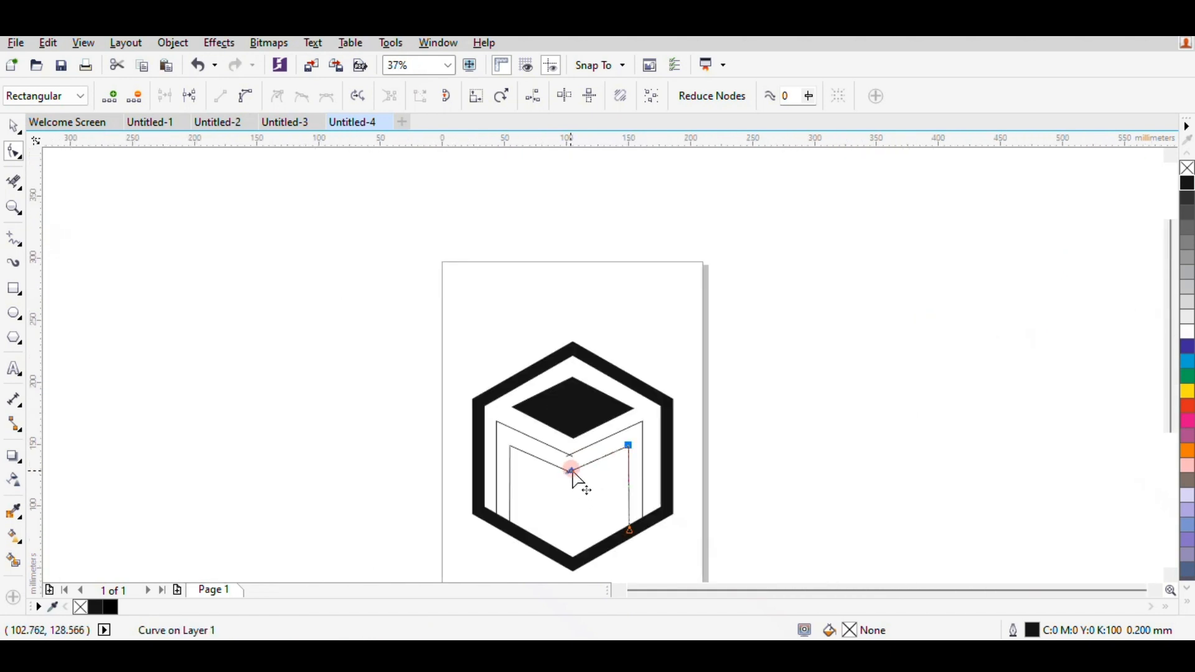
# Examine where the bent lines meet at the centre and where they reach the hexagon's lower-right edge
pyautogui.scroll(4, 670, 547)
pyautogui.scroll(-3, 651, 569)
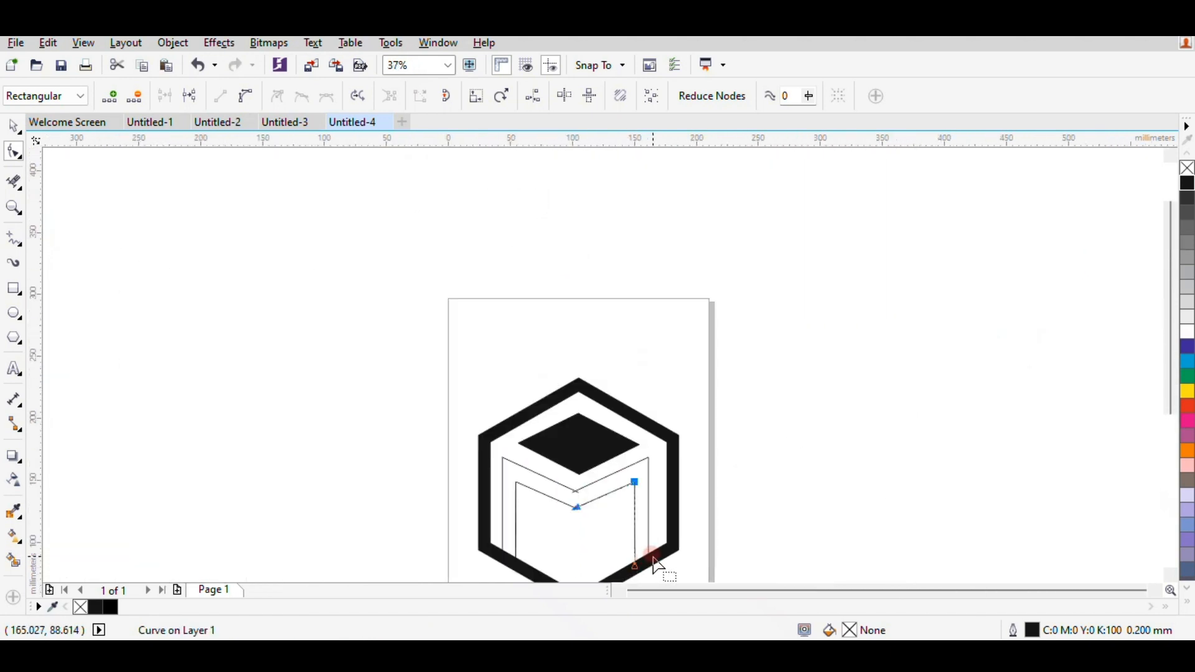
pyautogui.scroll(6, 653, 576)
pyautogui.scroll(-3, 612, 448)
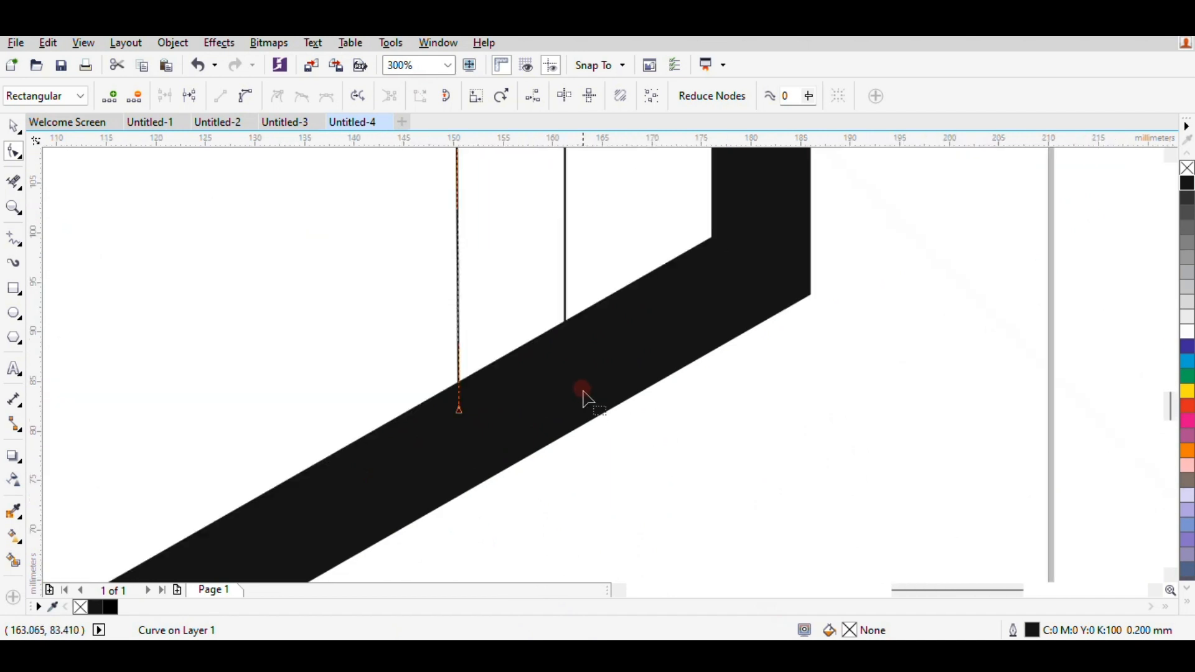
pyautogui.scroll(2, 572, 354)
pyautogui.scroll(-5, 570, 323)
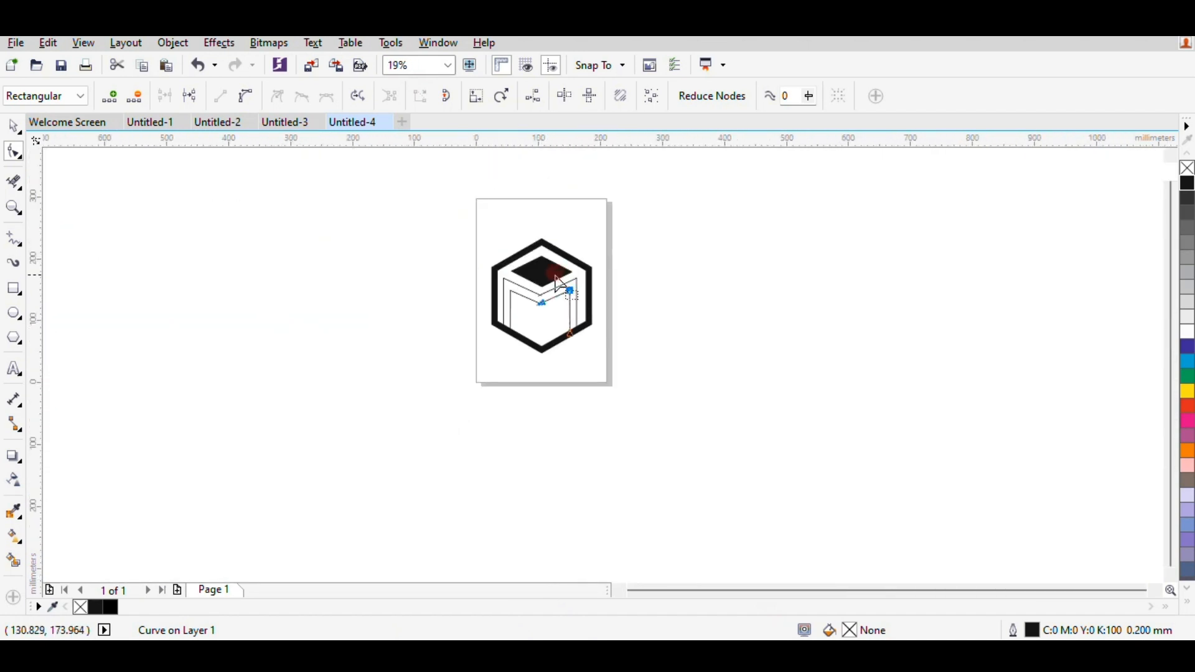
pyautogui.scroll(2, 563, 286)
pyautogui.click(12, 127)
pyautogui.press('space')
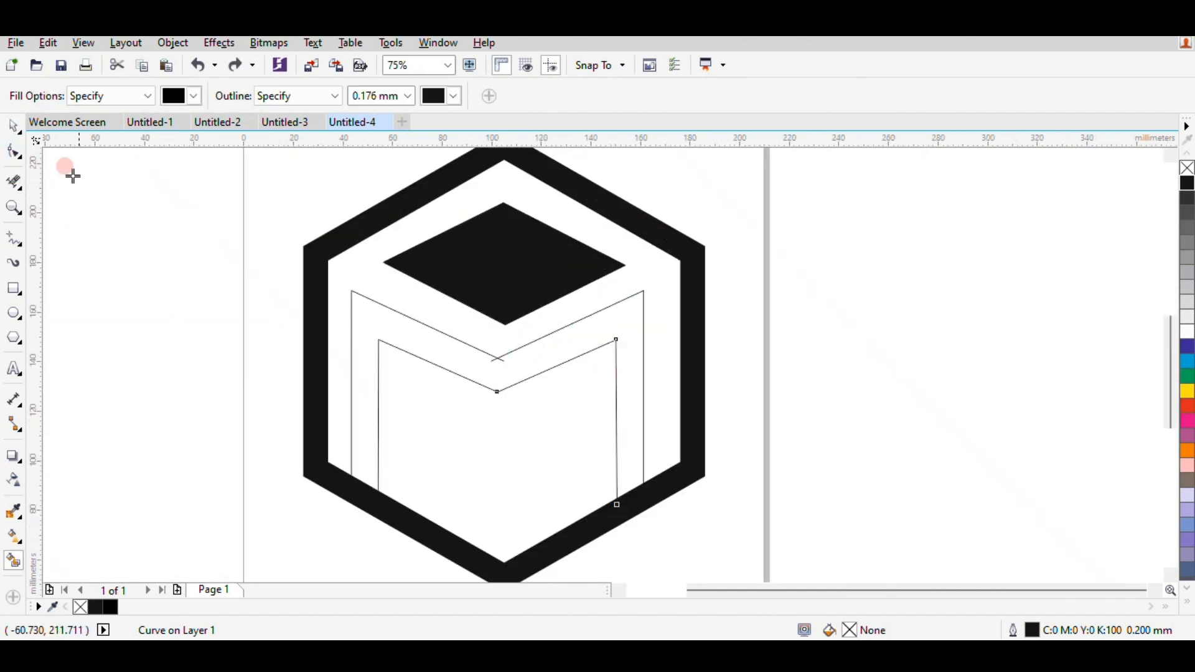
pyautogui.click(12, 125)
pyautogui.click(68, 350)
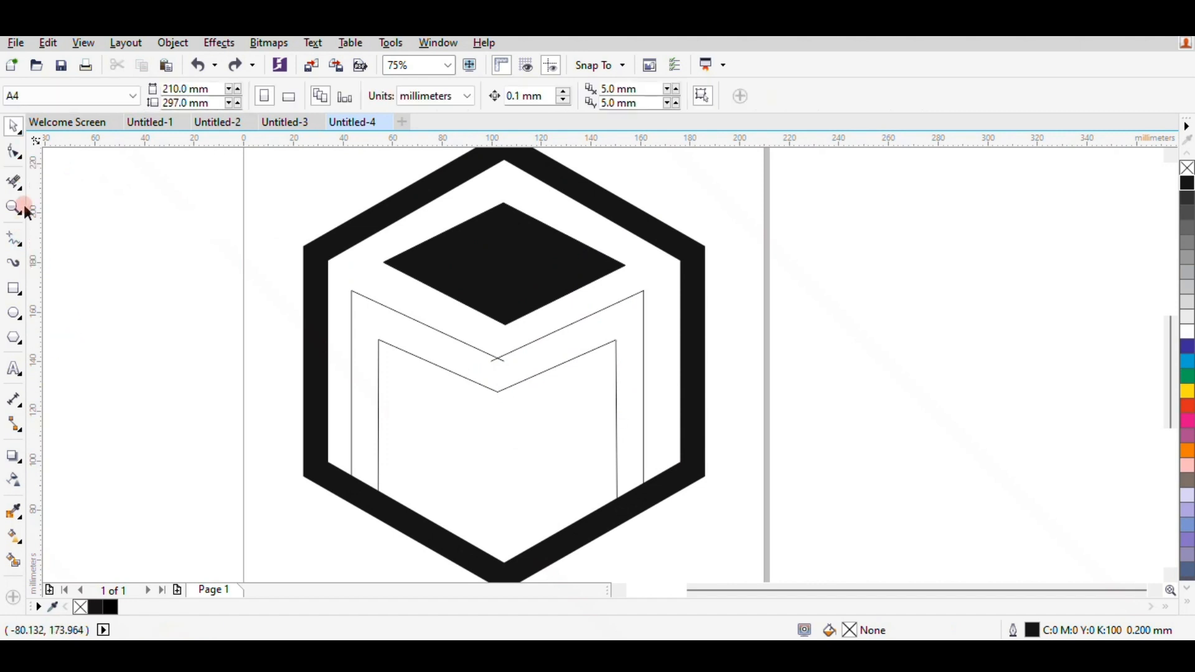
pyautogui.click(14, 183)
# Try deleting the outer right line's centre end node and its upper corner node
pyautogui.click(12, 143)
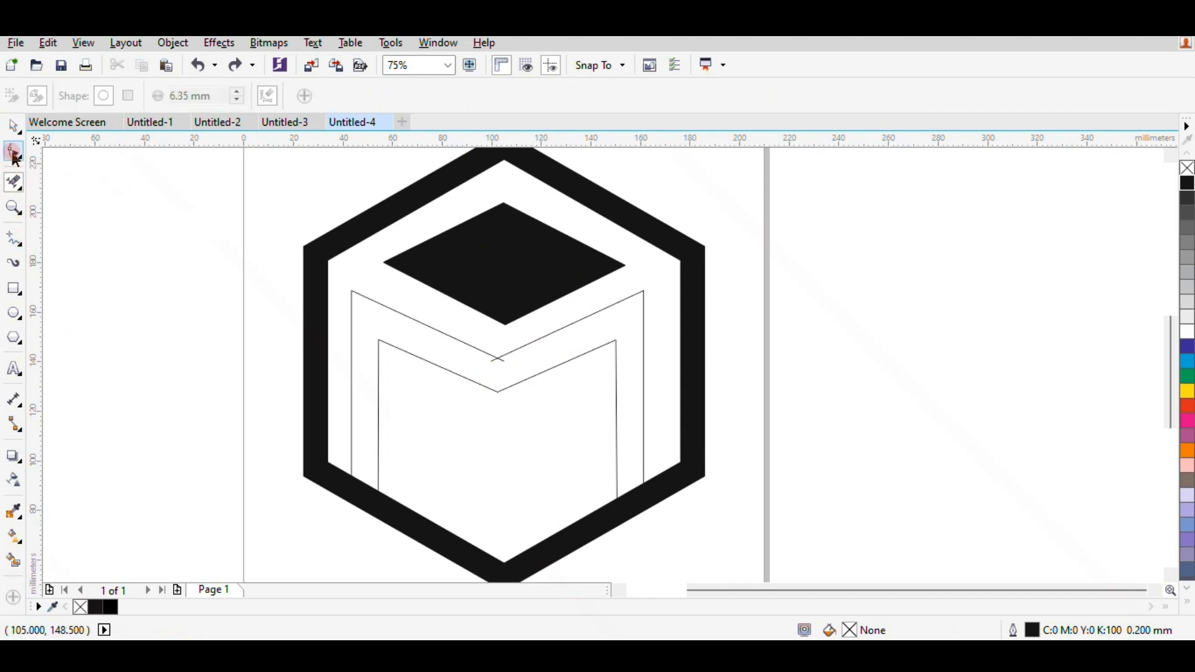
pyautogui.click(490, 359)
pyautogui.doubleClick(490, 361)
pyautogui.hotkey('ctrl', 'z')
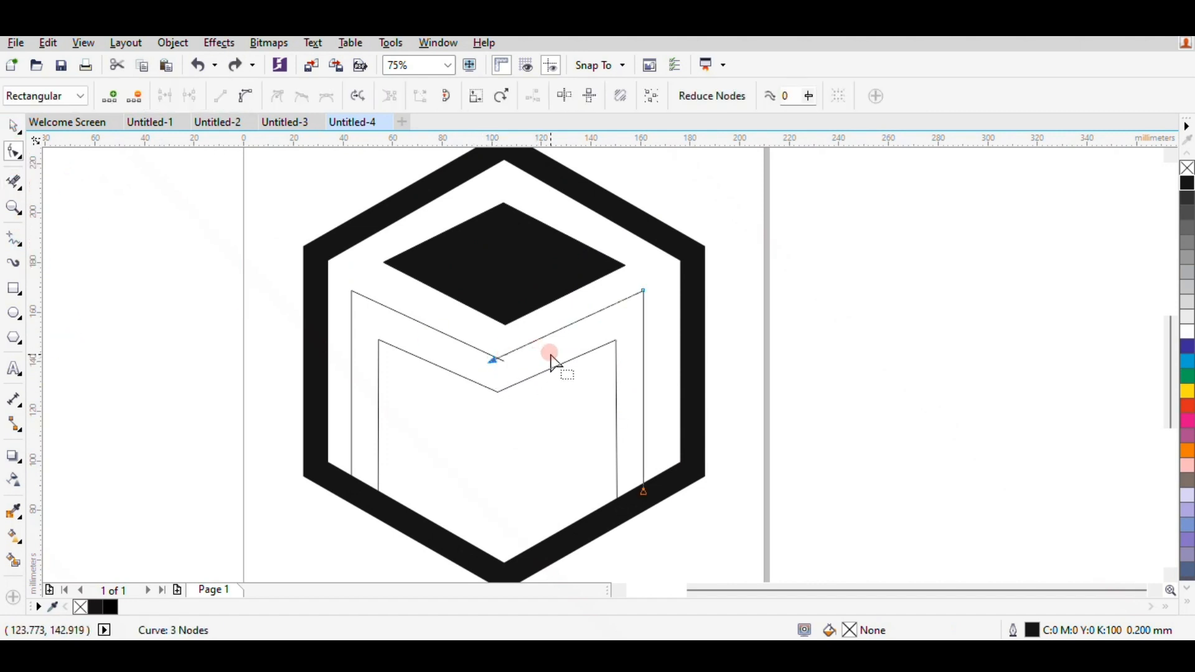
pyautogui.scroll(1, 507, 351)
pyautogui.doubleClick(776, 230)
pyautogui.hotkey('ctrl', 'z')
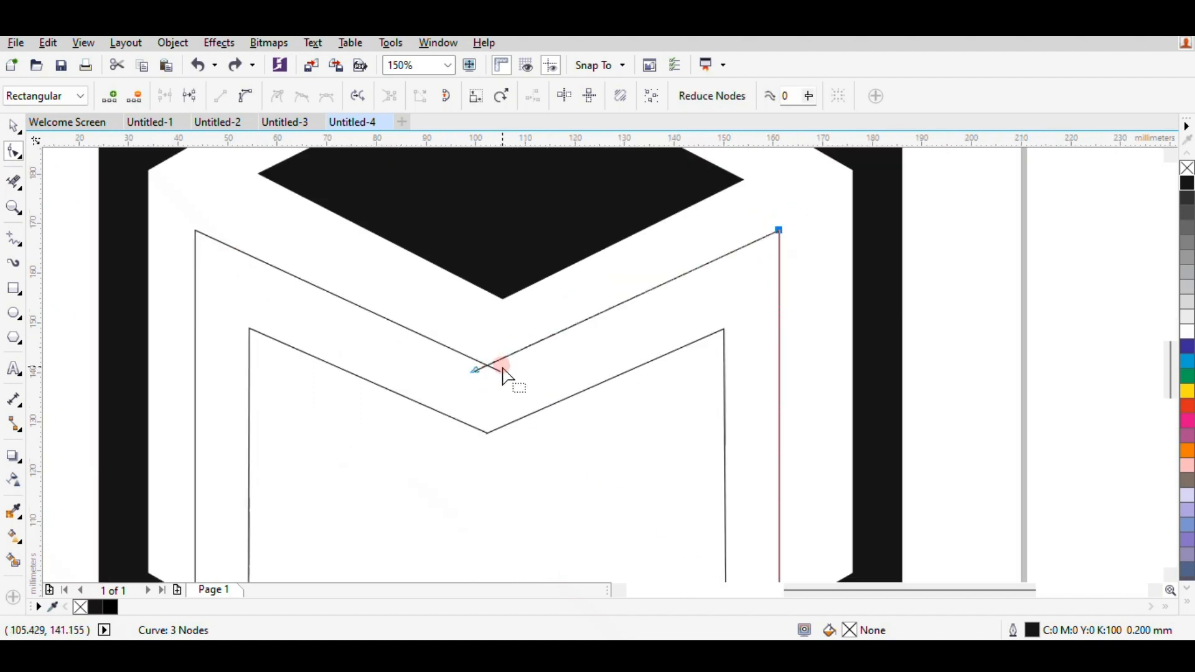
# Delete the outer right line's slanted segment and redraw it from the left outer line's end to the right vertical's upper end
pyautogui.click(478, 371)
pyautogui.doubleClick(478, 370)
pyautogui.click(13, 238)
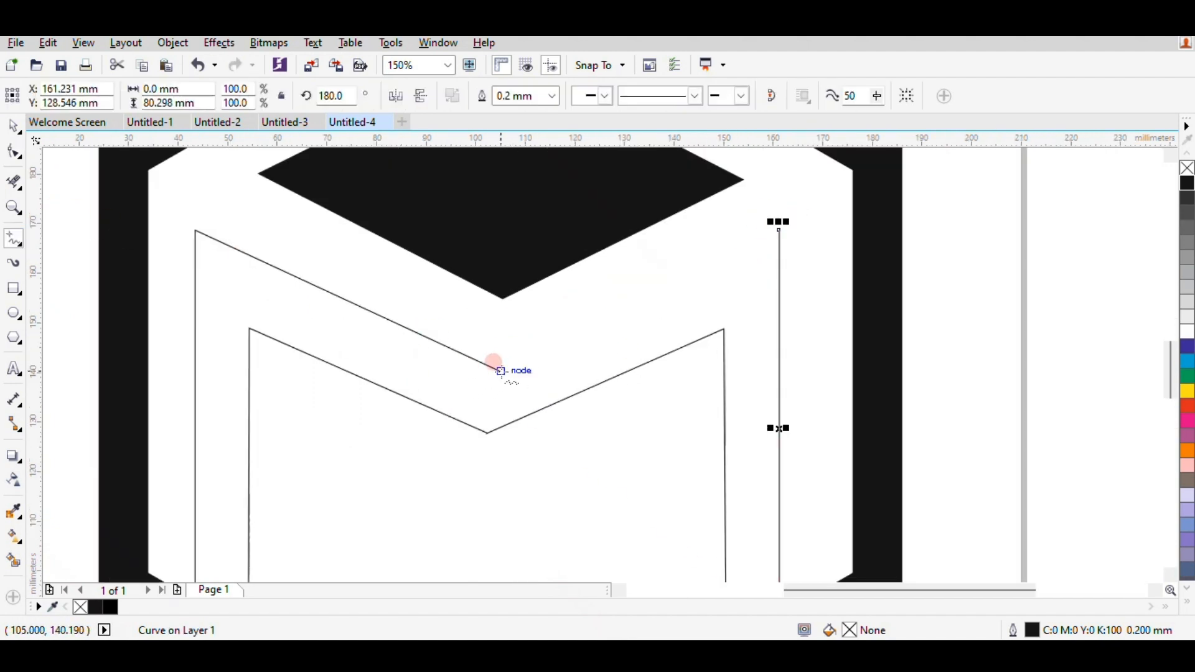
pyautogui.click(499, 371)
pyautogui.click(778, 231)
pyautogui.scroll(-1, 493, 361)
# Delete the inner right line's slanted segment and redraw it from the left inner line's end to the right vertical's upper end
pyautogui.click(14, 151)
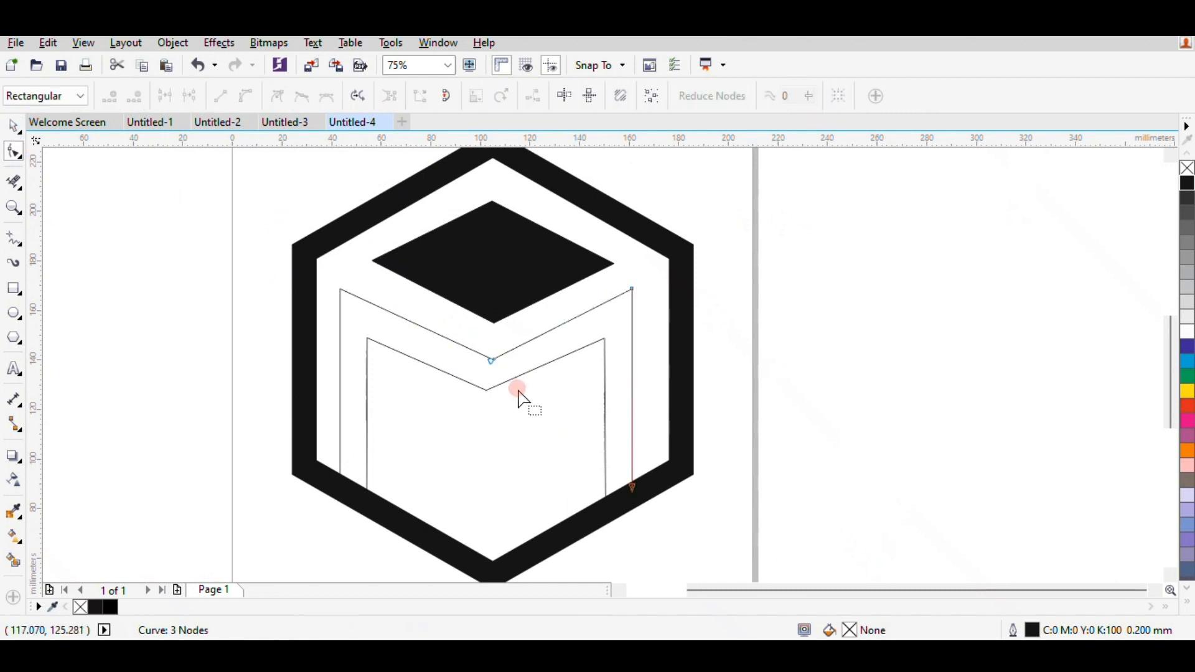
pyautogui.scroll(1, 493, 377)
pyautogui.click(483, 402)
pyautogui.doubleClick(478, 403)
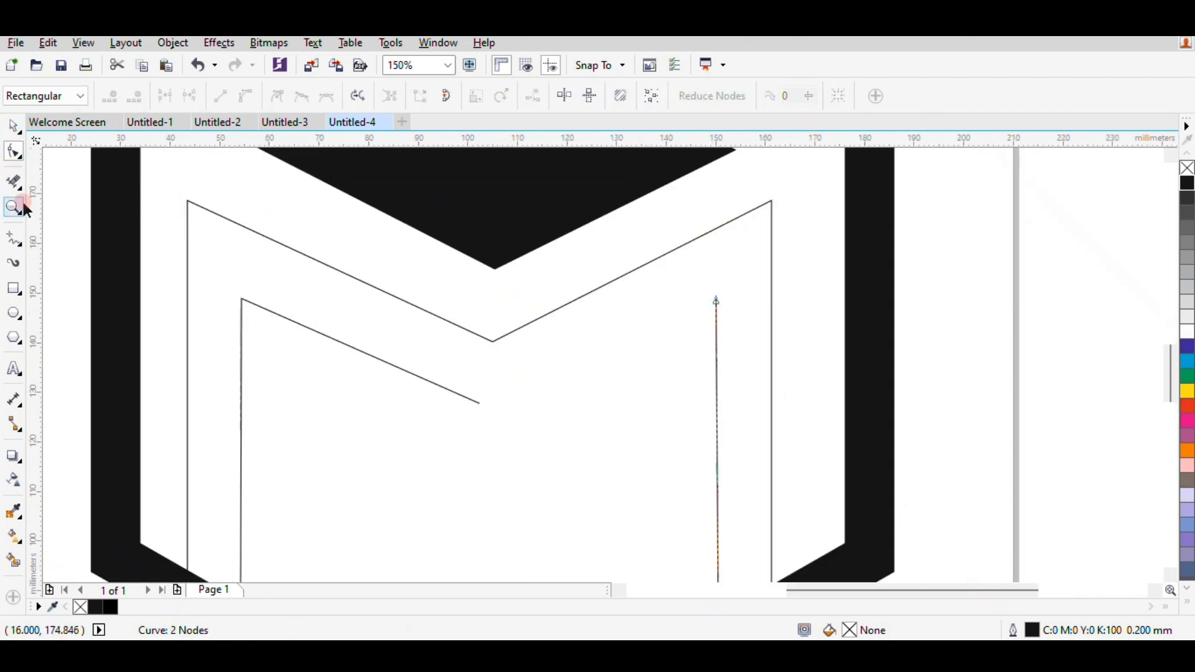
pyautogui.click(14, 238)
pyautogui.click(479, 403)
pyautogui.click(716, 301)
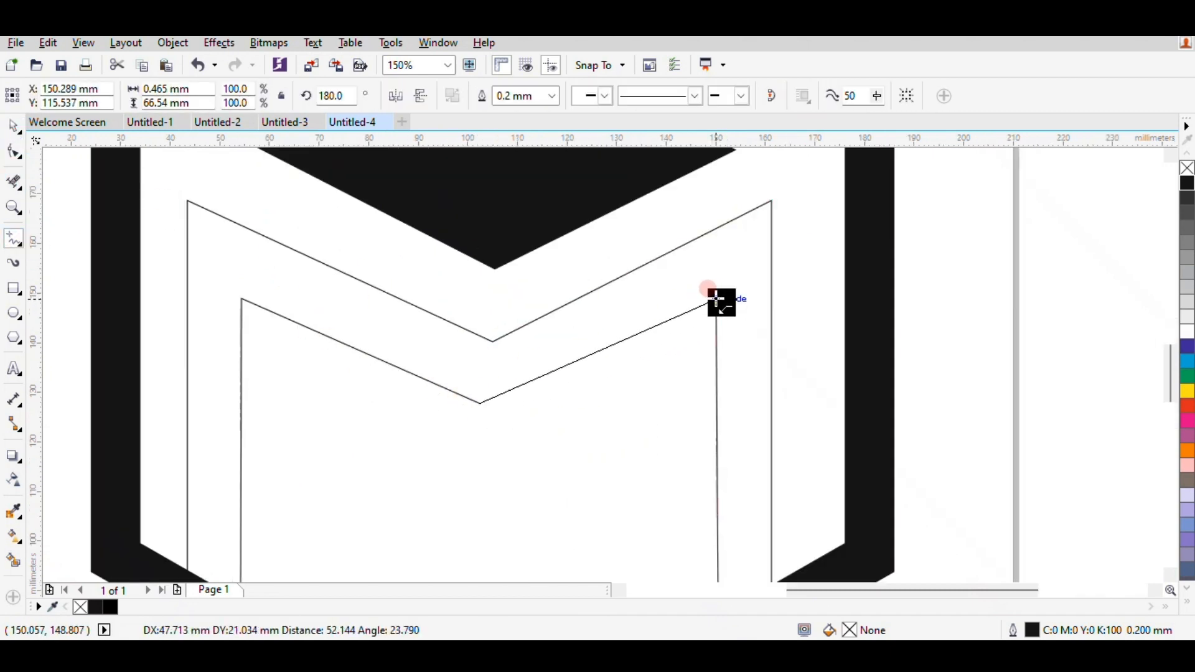
# Move the inner lines' meeting nodes so their vertex sits directly below the outer lines' vertex
pyautogui.click(14, 151)
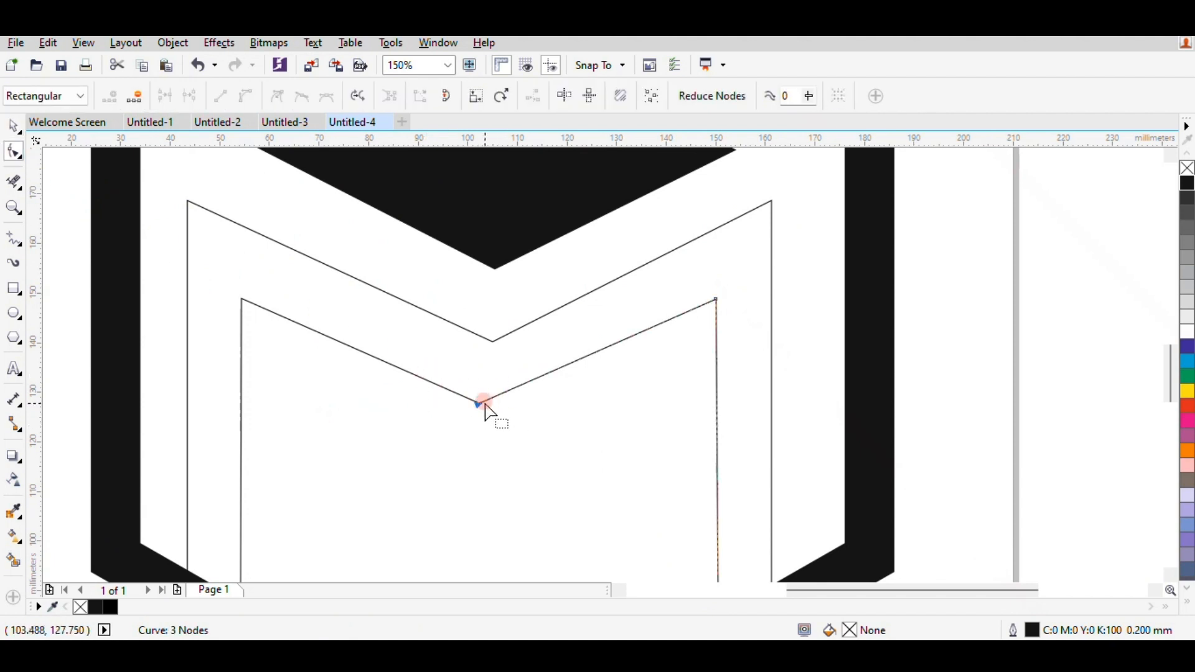
pyautogui.moveTo(479, 403); pyautogui.dragTo(492, 398)
pyautogui.click(477, 402)
pyautogui.press('space')
pyautogui.click(981, 368)
pyautogui.scroll(-1, 774, 383)
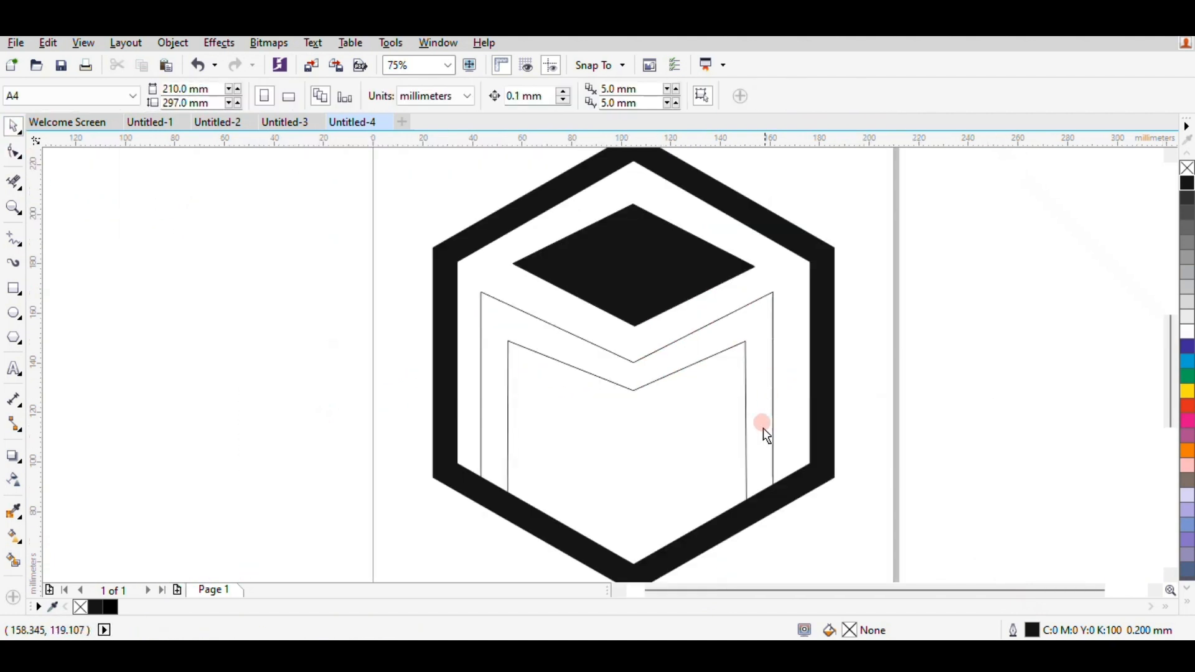
# Try to Smart Fill the band between the redrawn outer and inner lines with black
pyautogui.click(14, 561)
pyautogui.click(635, 374)
pyautogui.hotkey('ctrl', 'z')
# Group the four lines that form the M-shaped band inside the hexagon
pyautogui.click(13, 127)
pyautogui.click(631, 362)
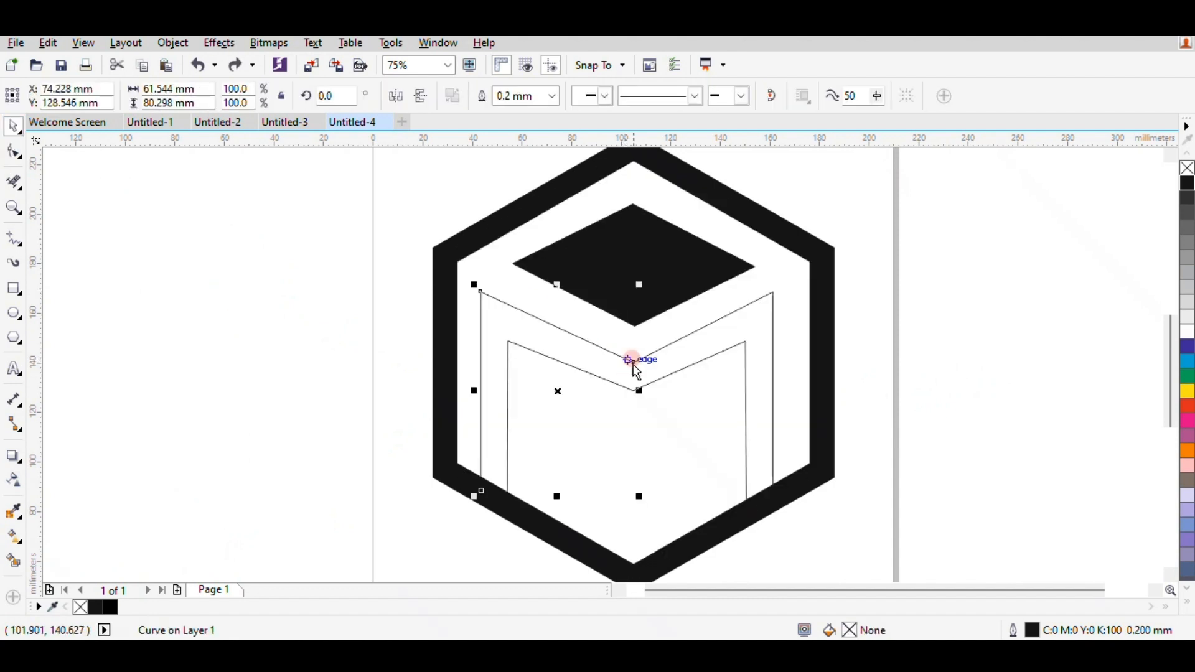
pyautogui.moveTo(354, 259); pyautogui.dragTo(859, 533)
pyautogui.click(245, 515)
# Try to fill the grouped lines' band with black near the centre vertex
pyautogui.click(14, 562)
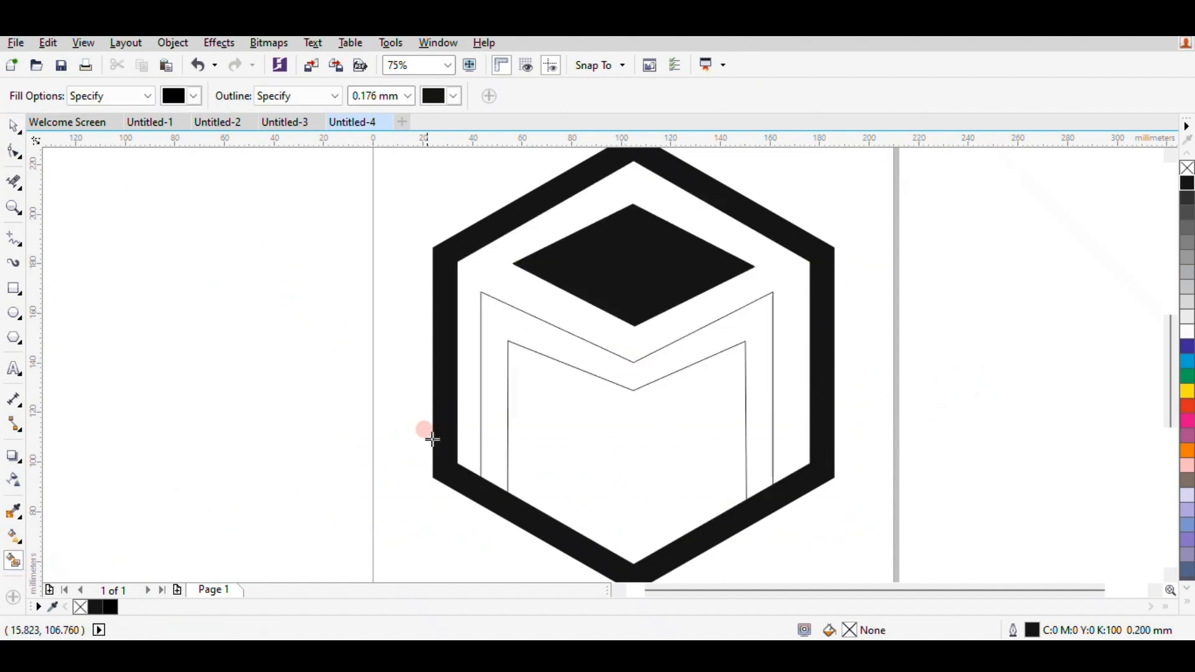
pyautogui.click(622, 362)
pyautogui.hotkey('ctrl', 'z')
# Try moving the grouped lines out past the hexagon's left side
pyautogui.press('space')
pyautogui.moveTo(661, 364); pyautogui.dragTo(349, 375)
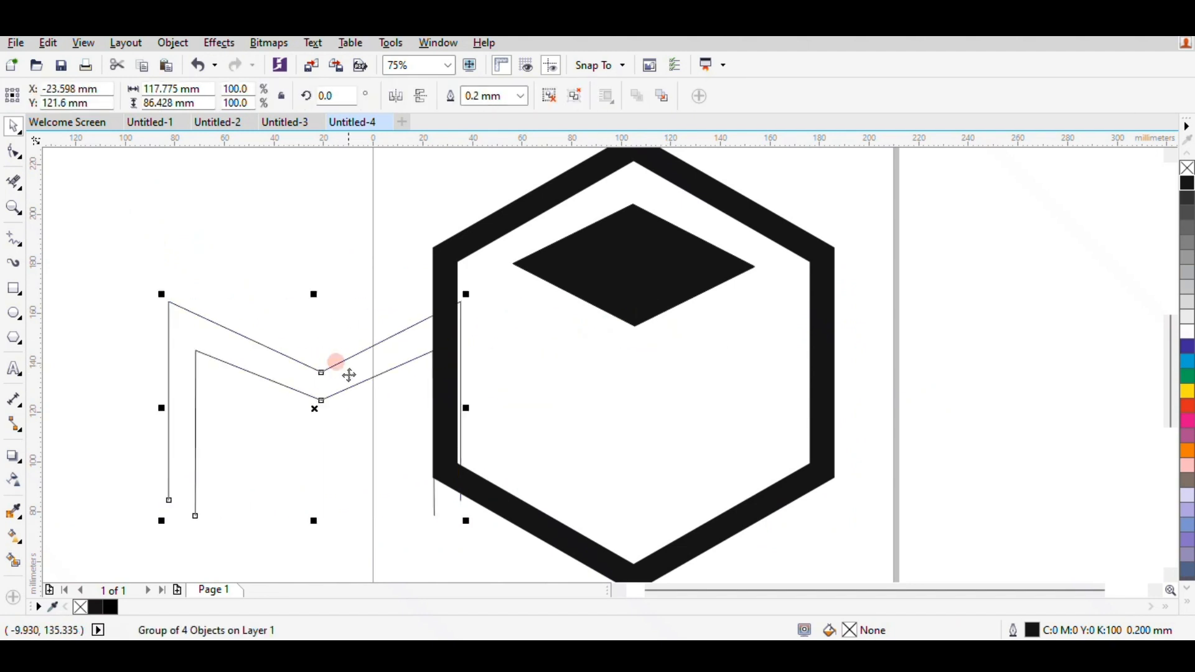
pyautogui.hotkey('ctrl', 'z')
# Try to Smart Fill the M band with black from near its upper-left corner
pyautogui.click(164, 430)
pyautogui.click(632, 379)
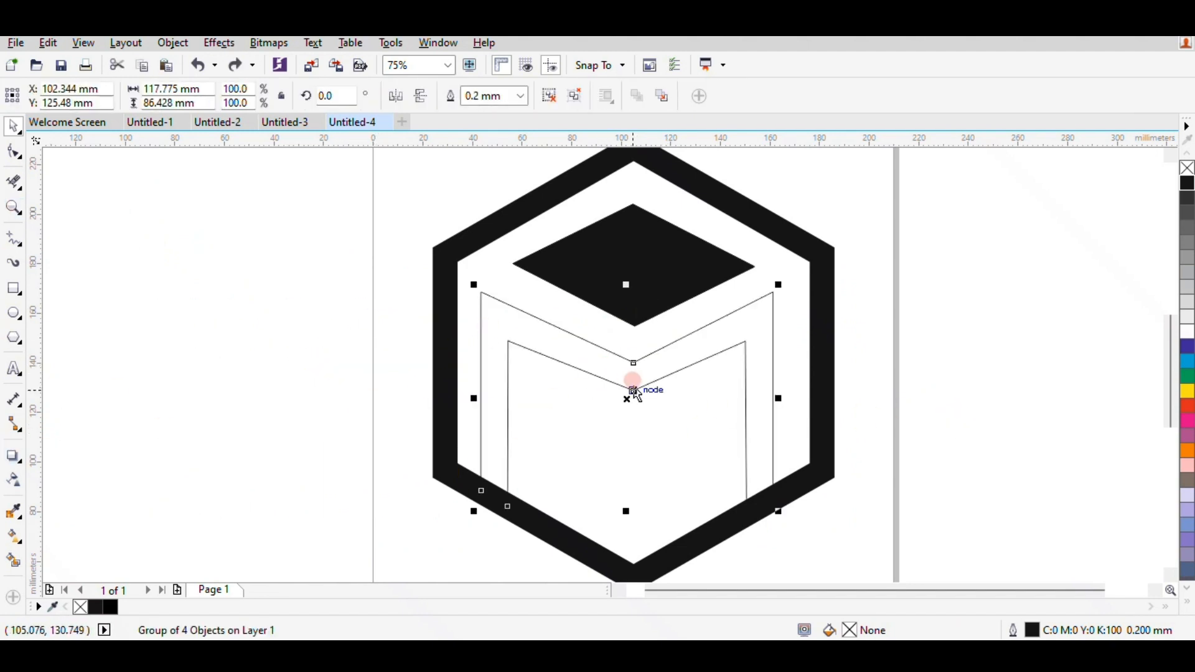
pyautogui.press('space')
pyautogui.click(502, 333)
pyautogui.hotkey('ctrl', 'z')
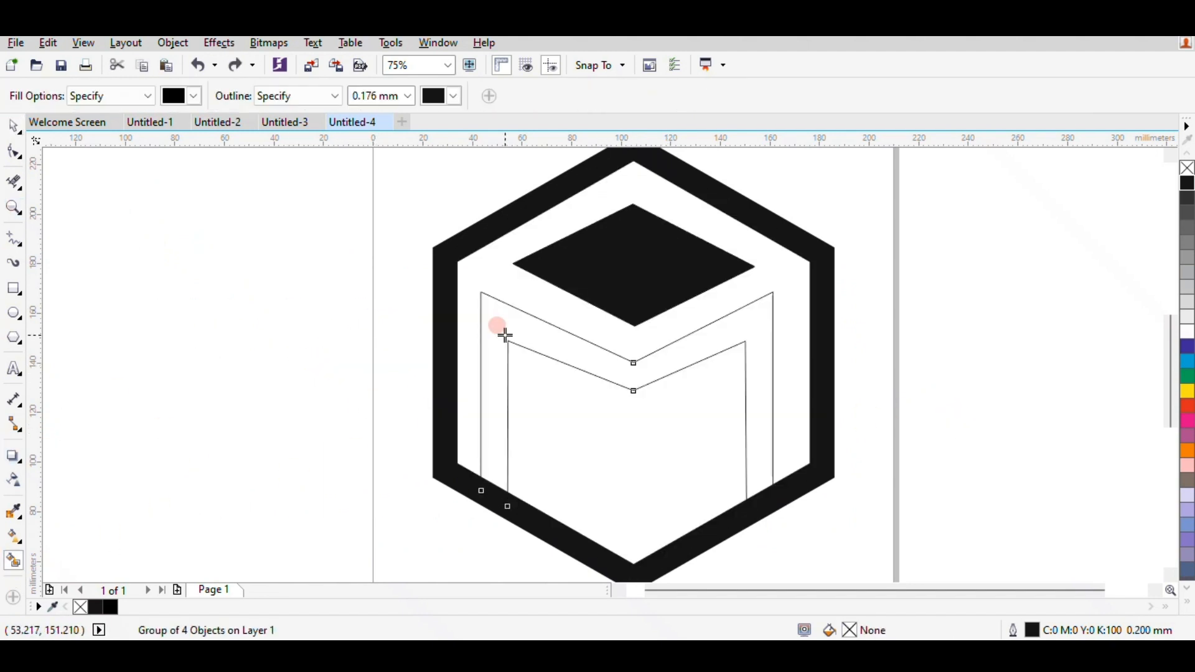
# Draw a short line along the hexagon's lower-left edge joining the lower ends of the M's left leg
pyautogui.click(15, 153)
pyautogui.click(165, 309)
pyautogui.click(13, 239)
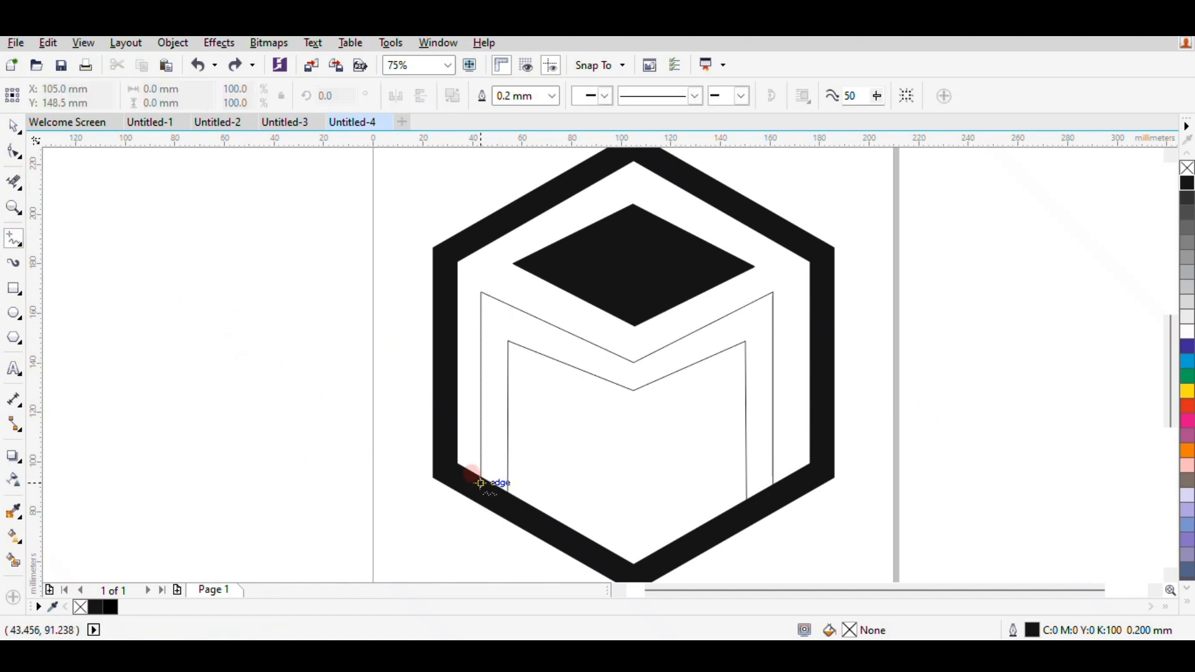
pyautogui.click(481, 478)
pyautogui.click(511, 501)
# Fill the M-shaped band with black using Smart Fill
pyautogui.click(13, 560)
pyautogui.click(591, 393)
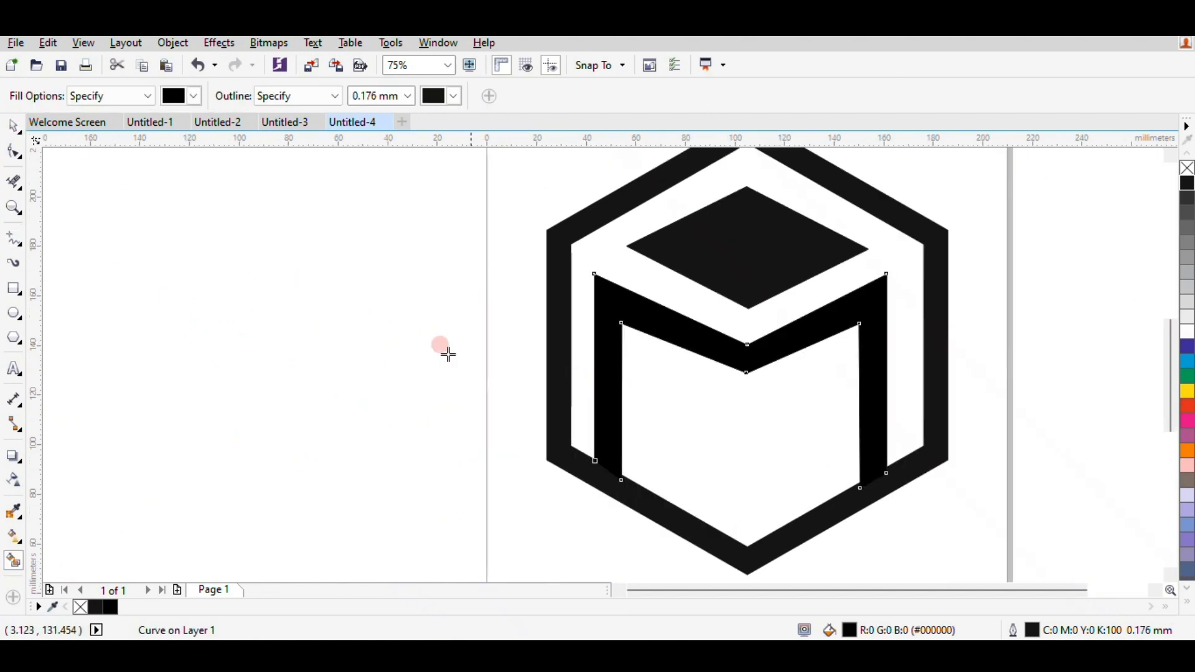
pyautogui.press('space')
pyautogui.scroll(-2, 896, 373)
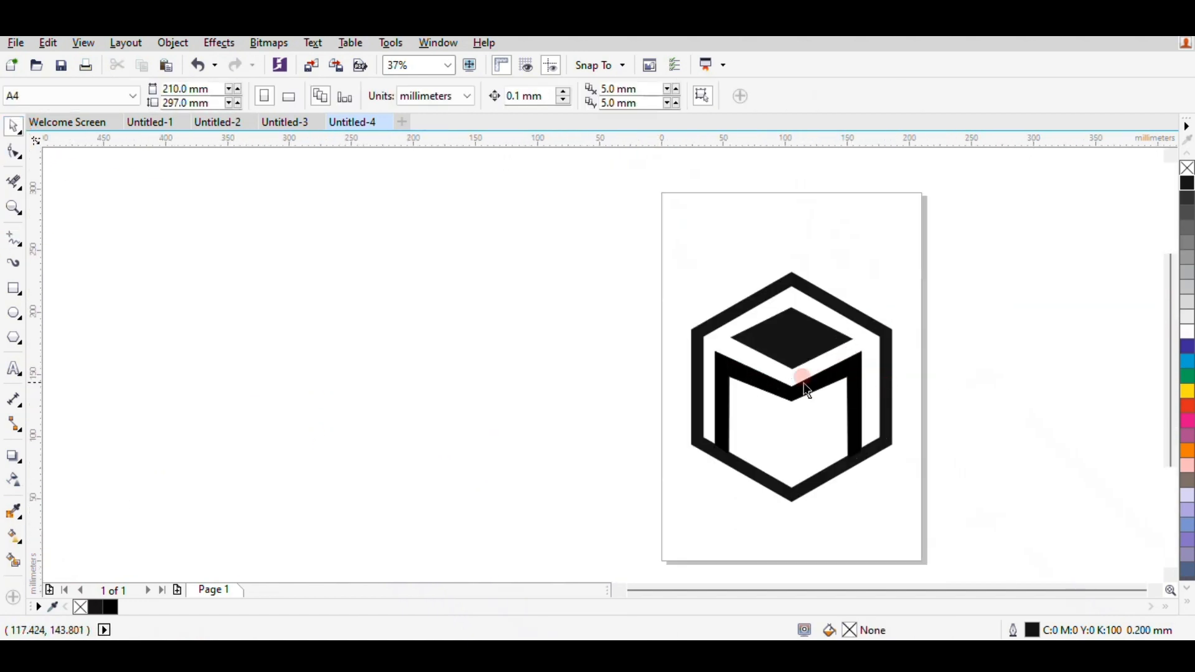
# Raise the upper centre node of the black M band slightly toward the diamond
pyautogui.scroll(2, 859, 389)
pyautogui.doubleClick(771, 395)
pyautogui.click(745, 413)
pyautogui.moveTo(782, 420)
pyautogui.mouseDown()
pyautogui.moveTo(783, 432)
pyautogui.moveTo(781, 381)
pyautogui.moveTo(782, 420)
pyautogui.mouseUp()
pyautogui.click(19, 132)
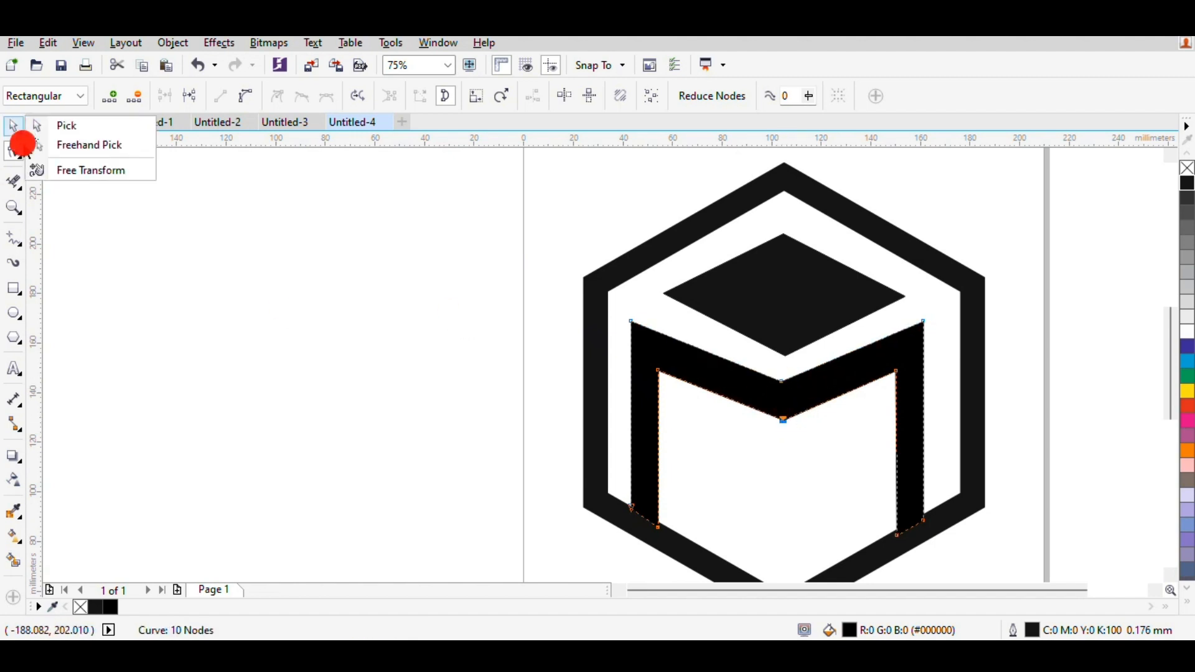
pyautogui.click(471, 415)
pyautogui.scroll(-2, 487, 414)
pyautogui.scroll(1, 513, 401)
pyautogui.click(15, 130)
pyautogui.click(507, 500)
pyautogui.scroll(-1, 641, 492)
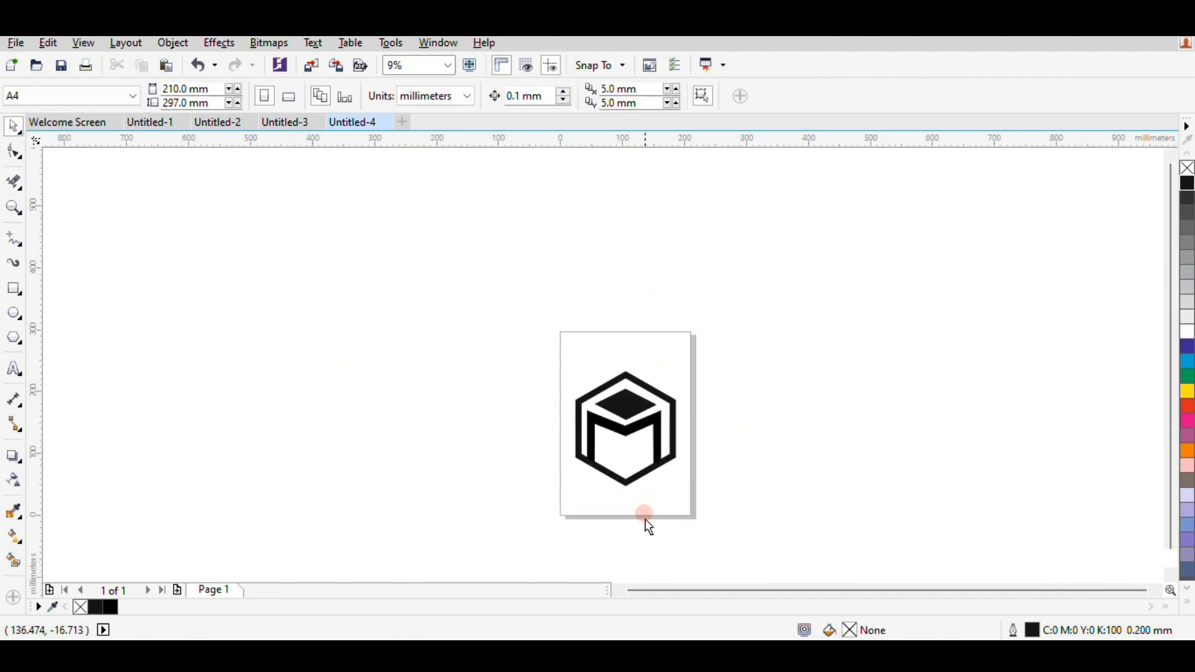
# Lower the M band's bottom centre node slightly and its upper centre node by about 4 mm
pyautogui.scroll(1, 640, 505)
pyautogui.click(14, 369)
pyautogui.click(23, 156)
pyautogui.click(607, 365)
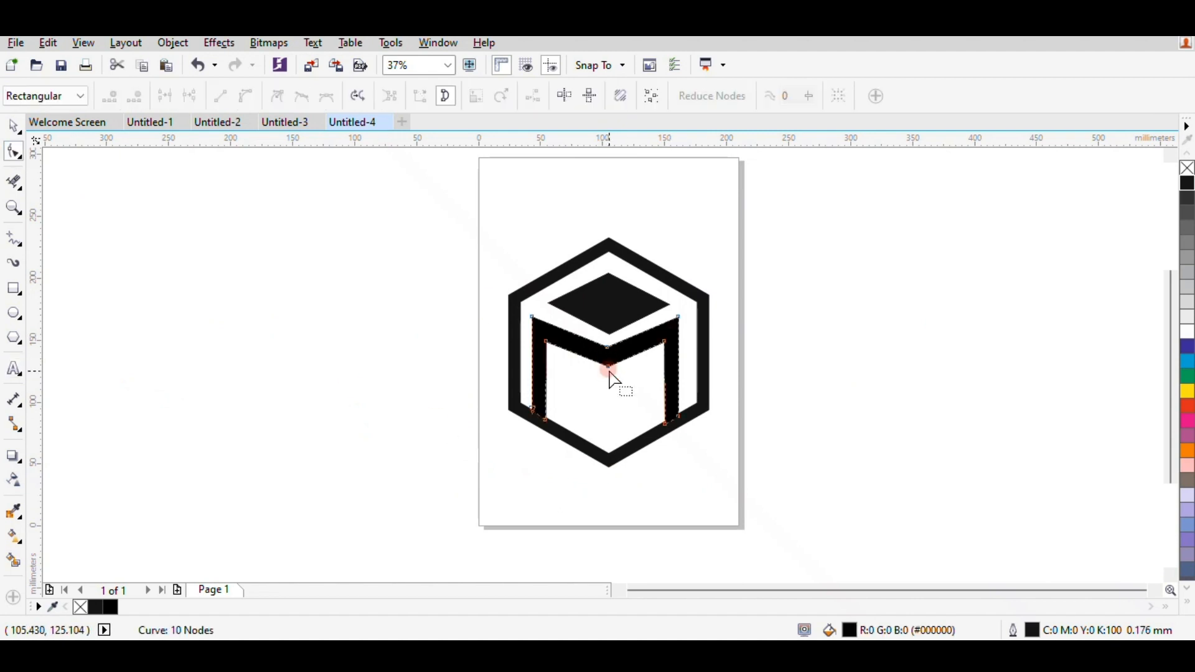
pyautogui.moveTo(608, 366); pyautogui.dragTo(605, 370)
pyautogui.doubleClick(606, 348)
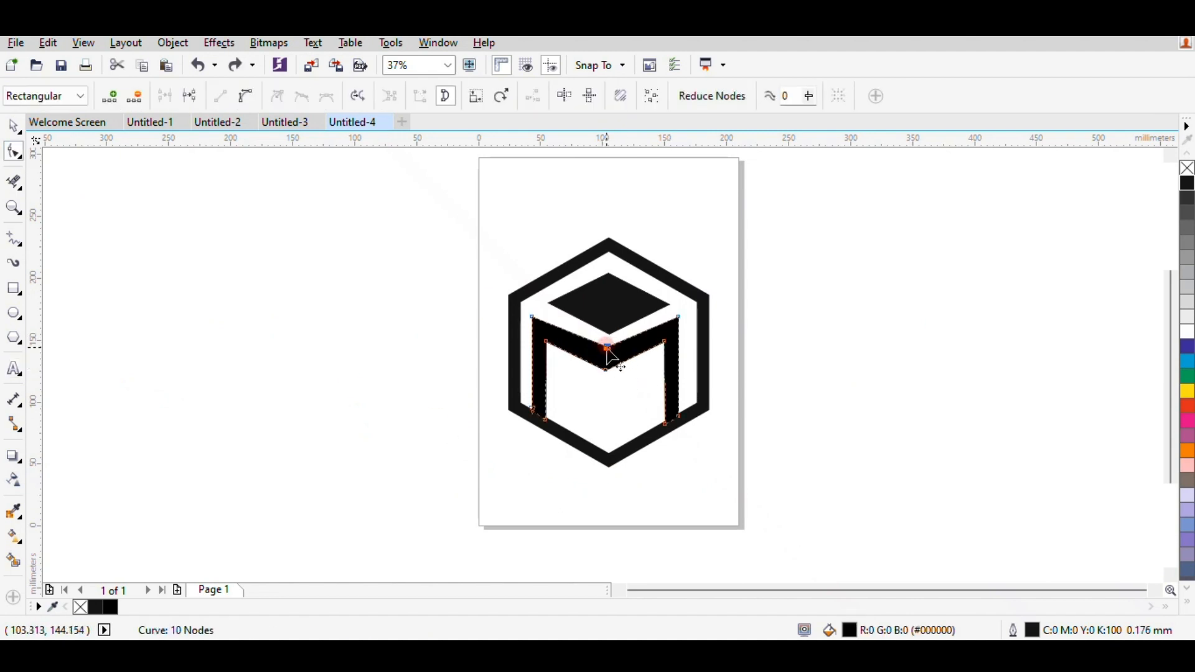
pyautogui.moveTo(606, 349); pyautogui.dragTo(616, 370)
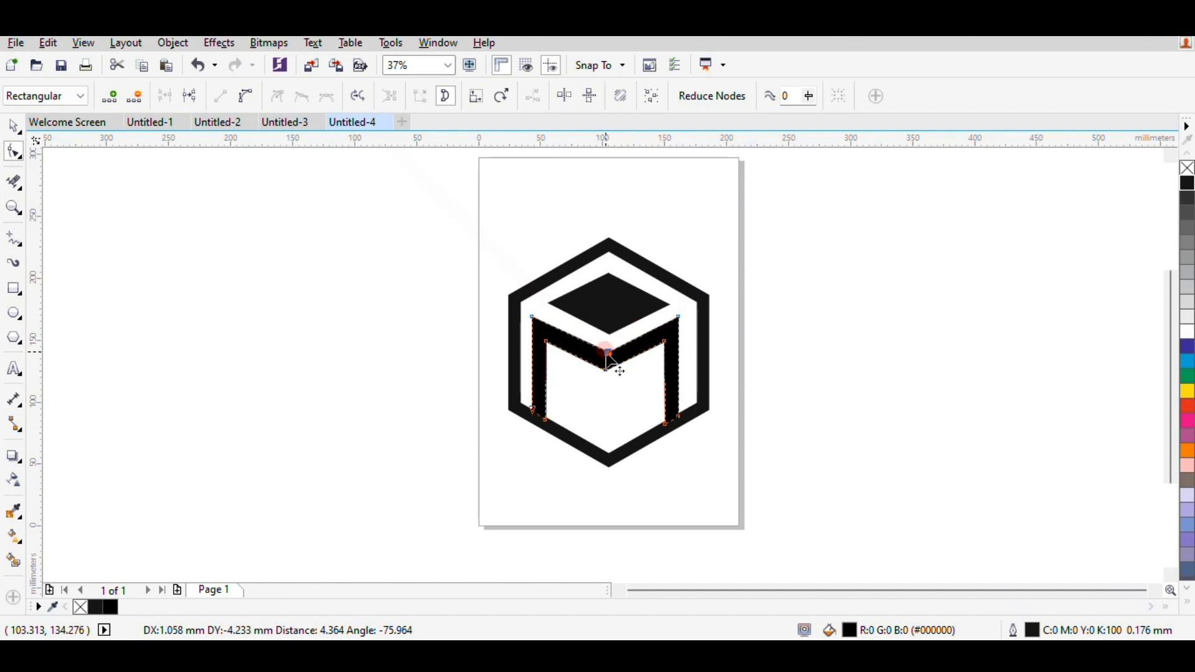
pyautogui.click(13, 126)
pyautogui.click(331, 288)
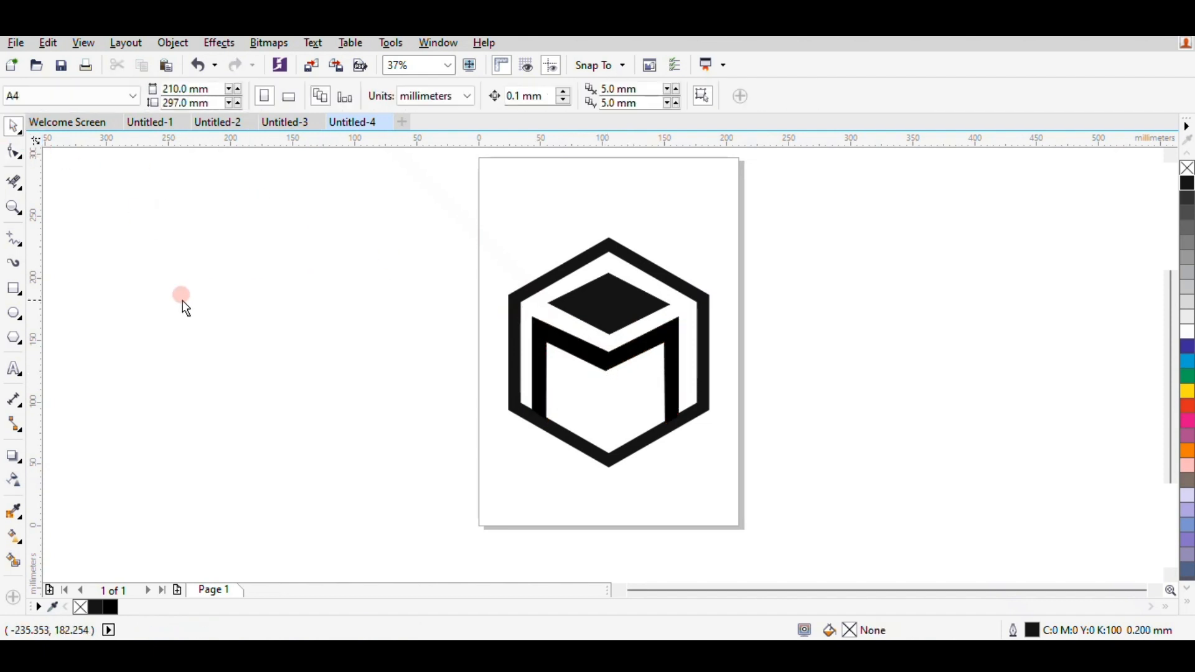
# Add the artistic text "COMPANY NAME" just below the hexagon
pyautogui.click(14, 368)
pyautogui.click(542, 484)
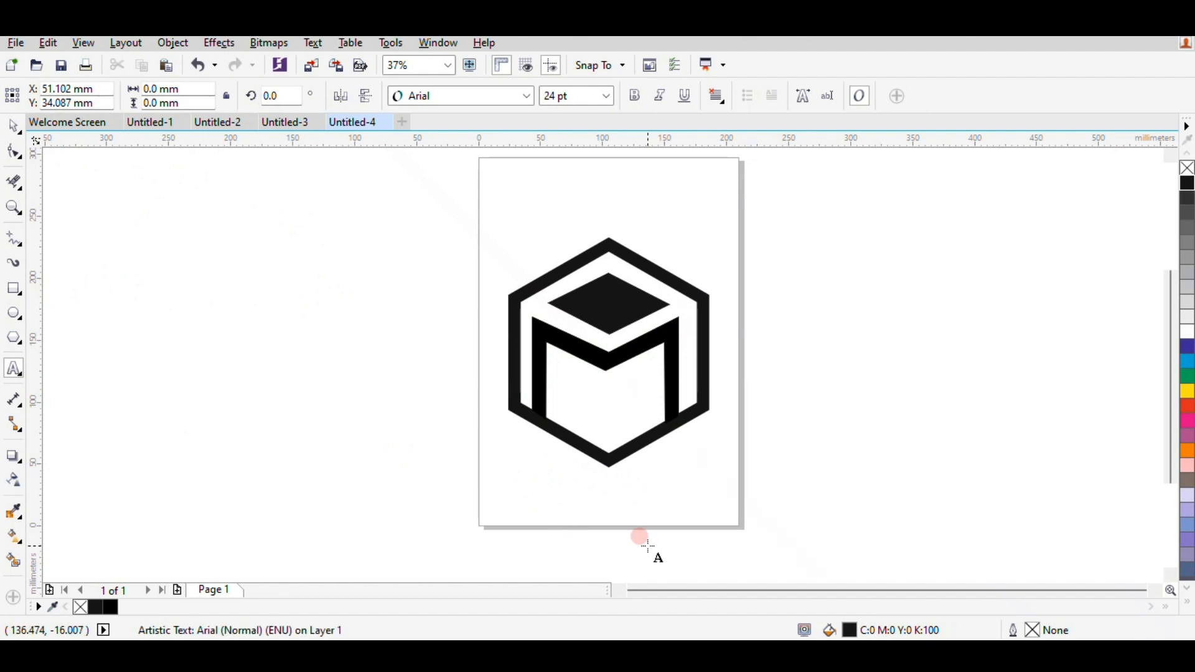
pyautogui.write('COMPANY NAME')
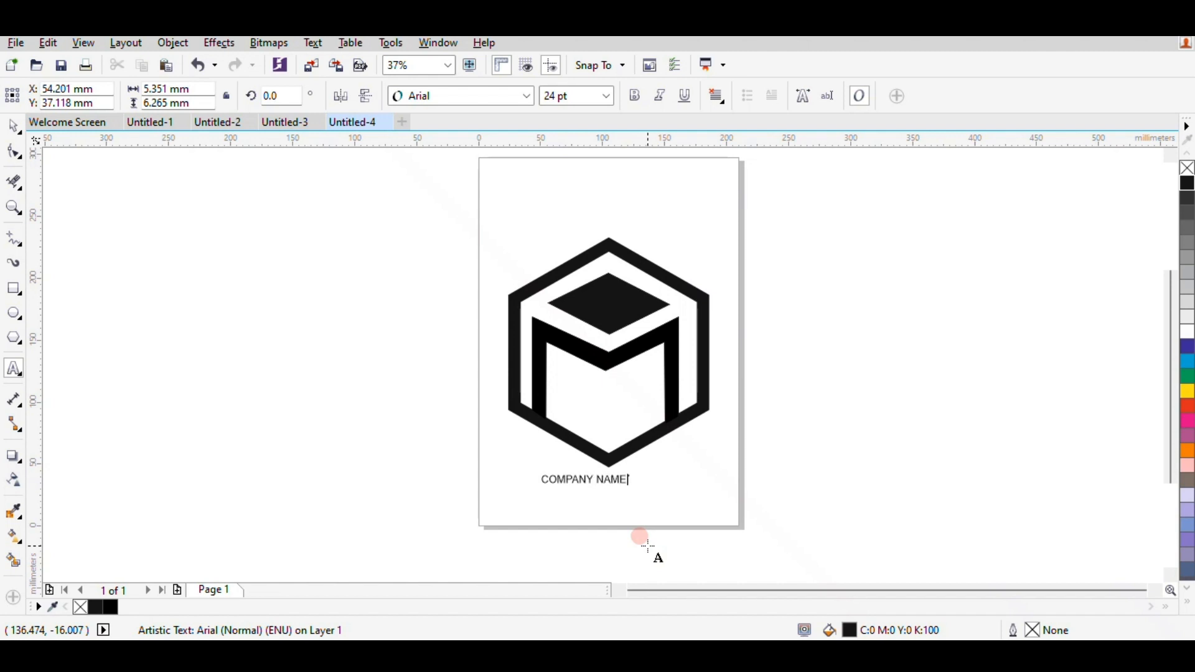
# Enlarge the COMPANY NAME text to about 155 mm wide and centre it beneath the hexagon
pyautogui.click(628, 478)
pyautogui.doubleClick(613, 479)
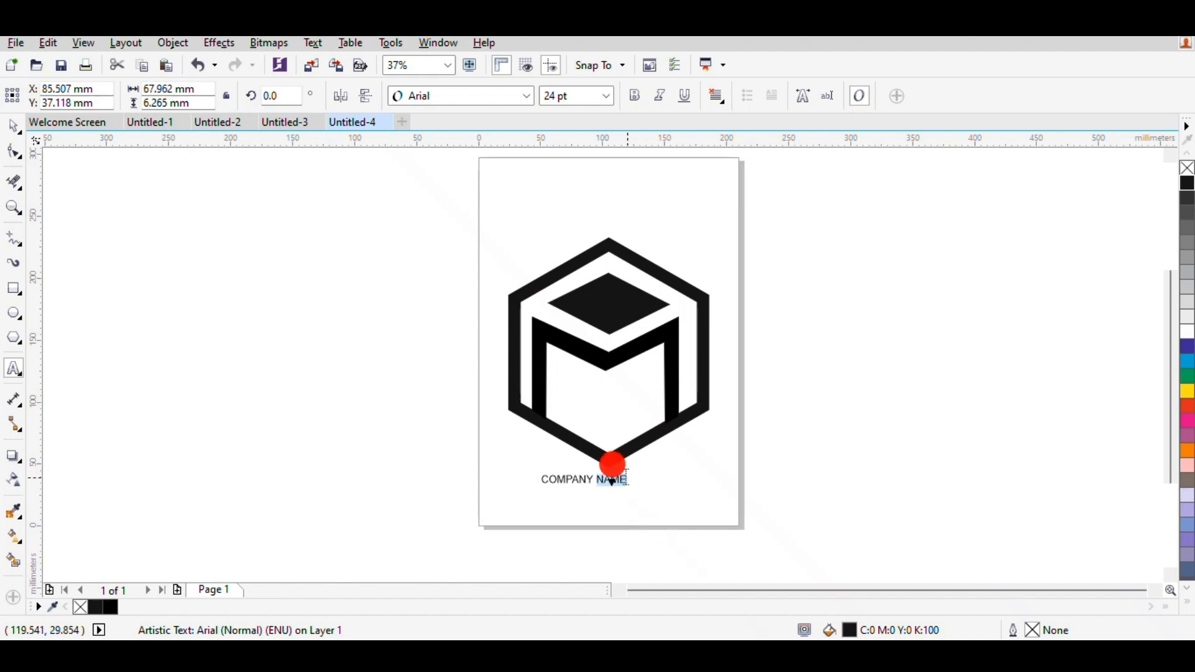
pyautogui.moveTo(530, 474); pyautogui.dragTo(725, 558)
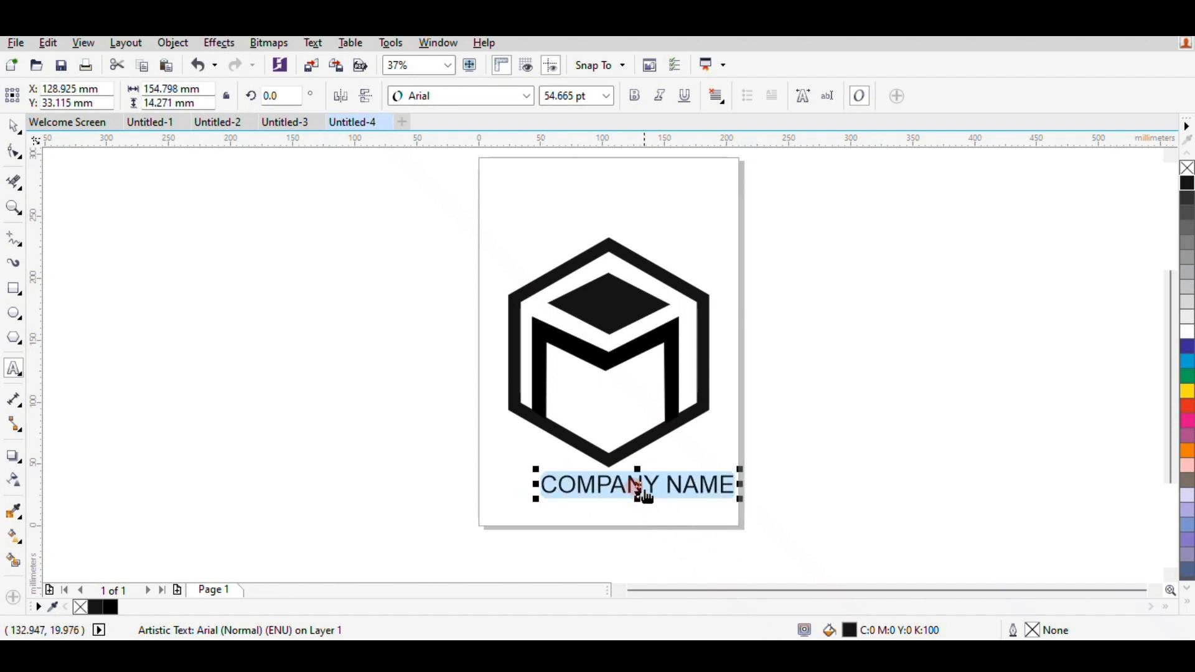
pyautogui.moveTo(639, 488); pyautogui.dragTo(614, 489)
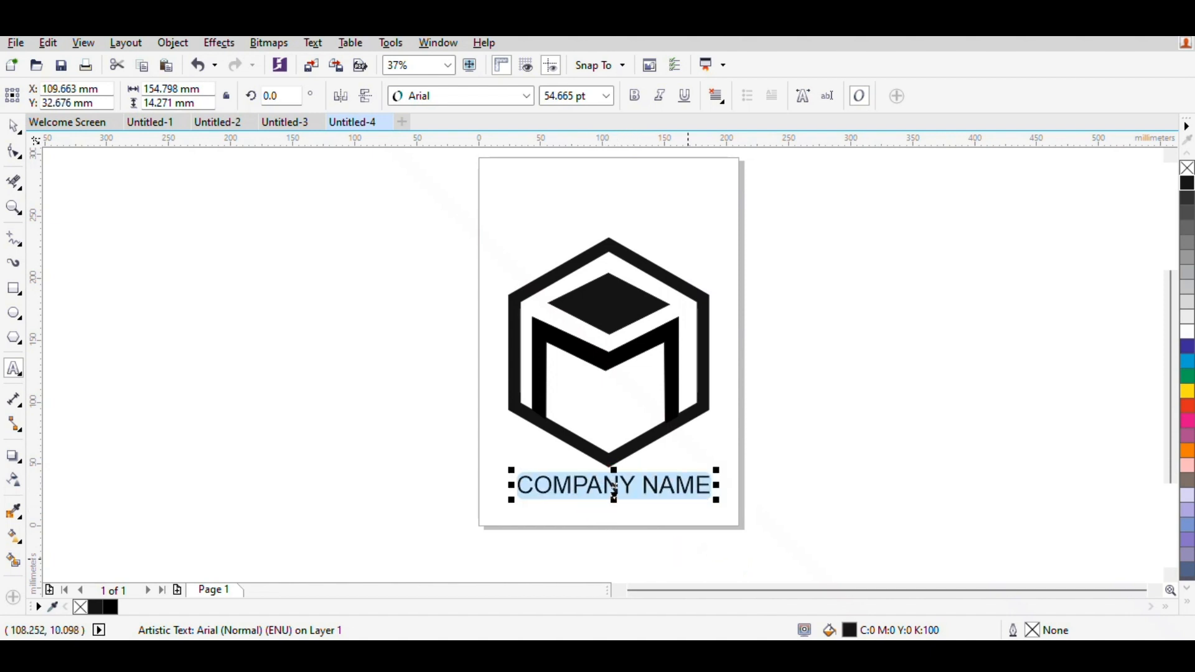
# Set the font of the COMPANY NAME text to Futura Md BT
pyautogui.click(524, 96)
pyautogui.click(482, 159)
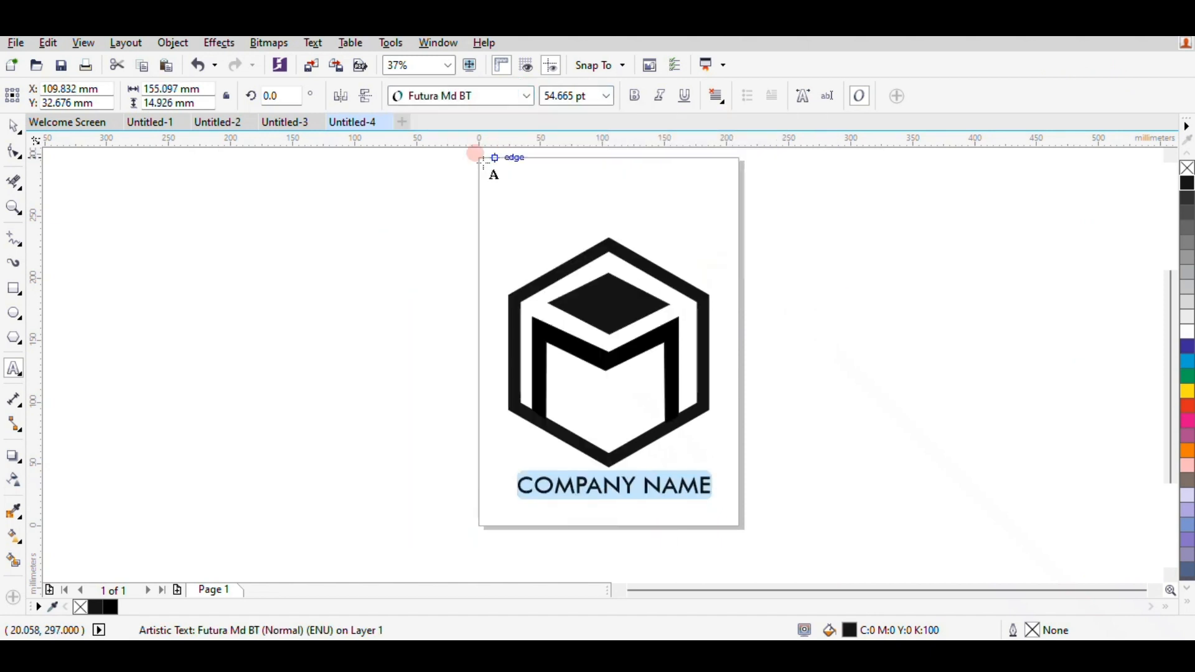
pyautogui.click(14, 132)
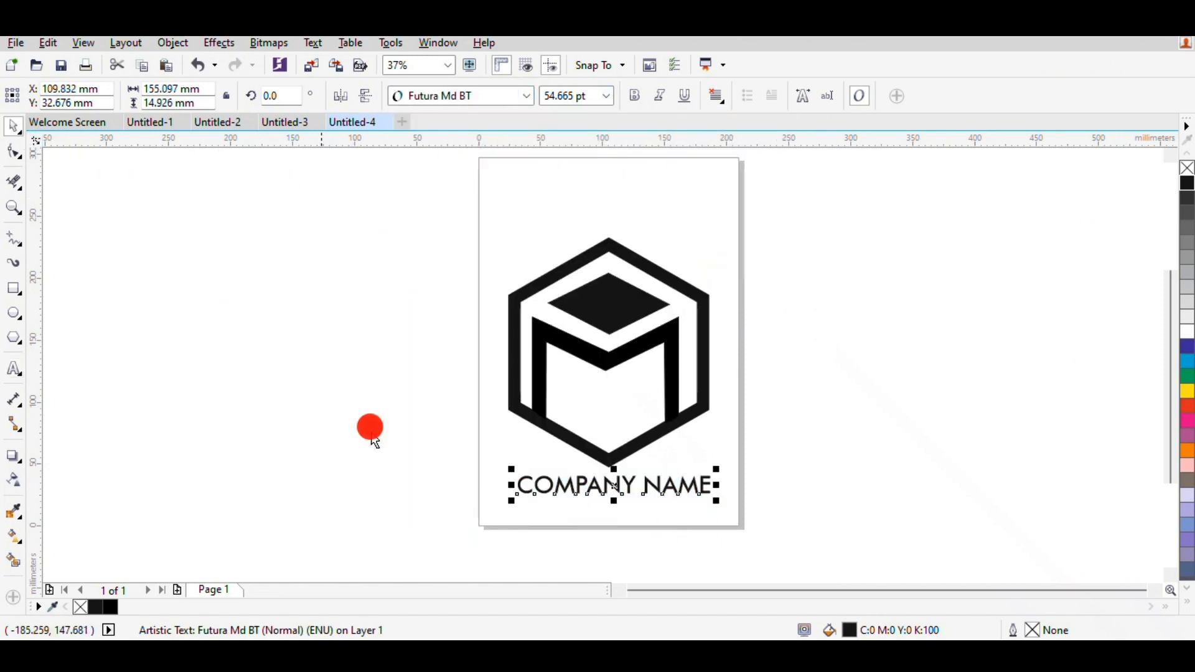
# Colour only the word COMPANY 70% black, leaving NAME in black
pyautogui.click(614, 480)
pyautogui.click(616, 479)
pyautogui.moveTo(621, 486); pyautogui.dragTo(508, 484)
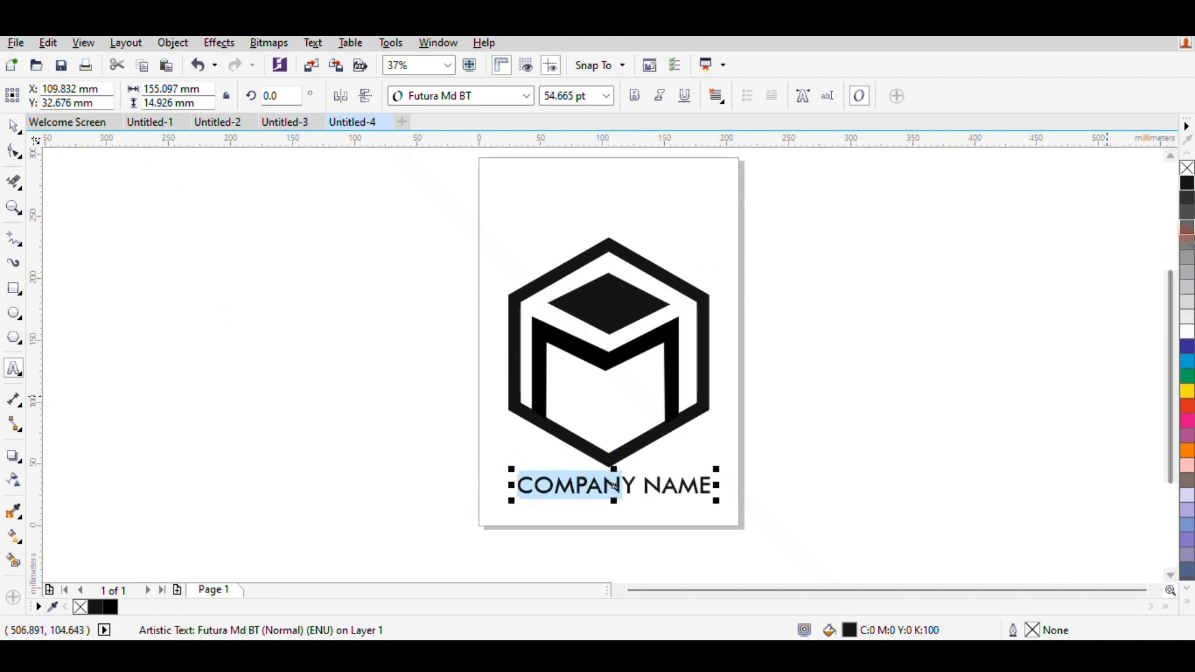
pyautogui.click(1187, 228)
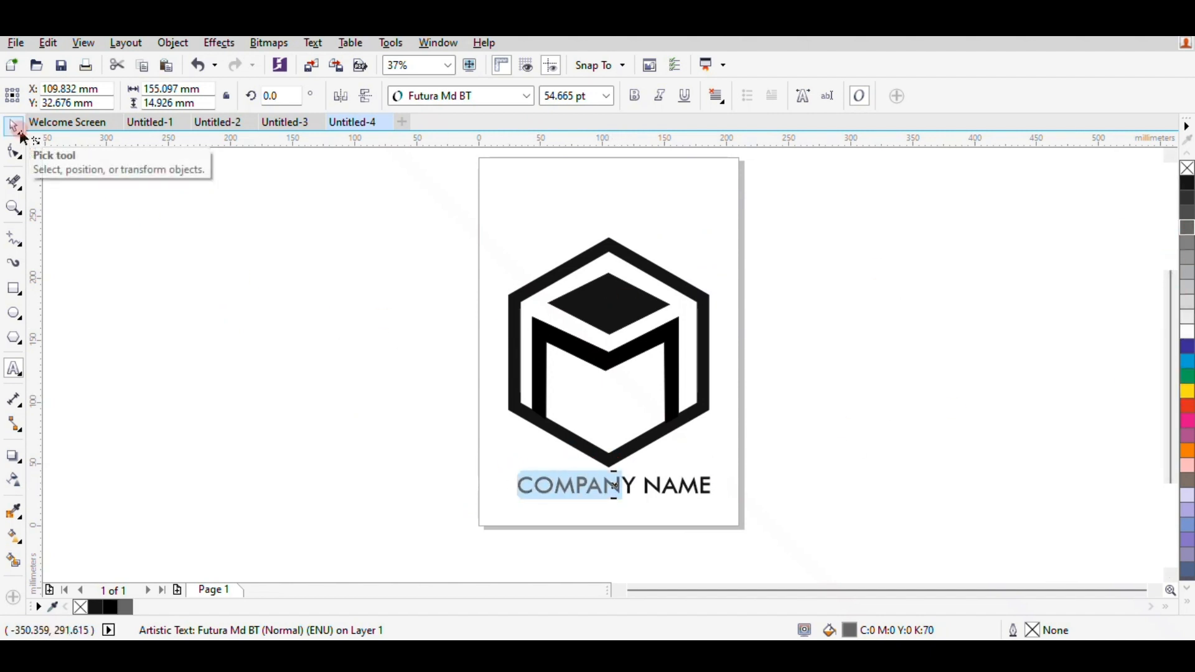
pyautogui.click(535, 533)
pyautogui.moveTo(639, 485); pyautogui.dragTo(464, 488)
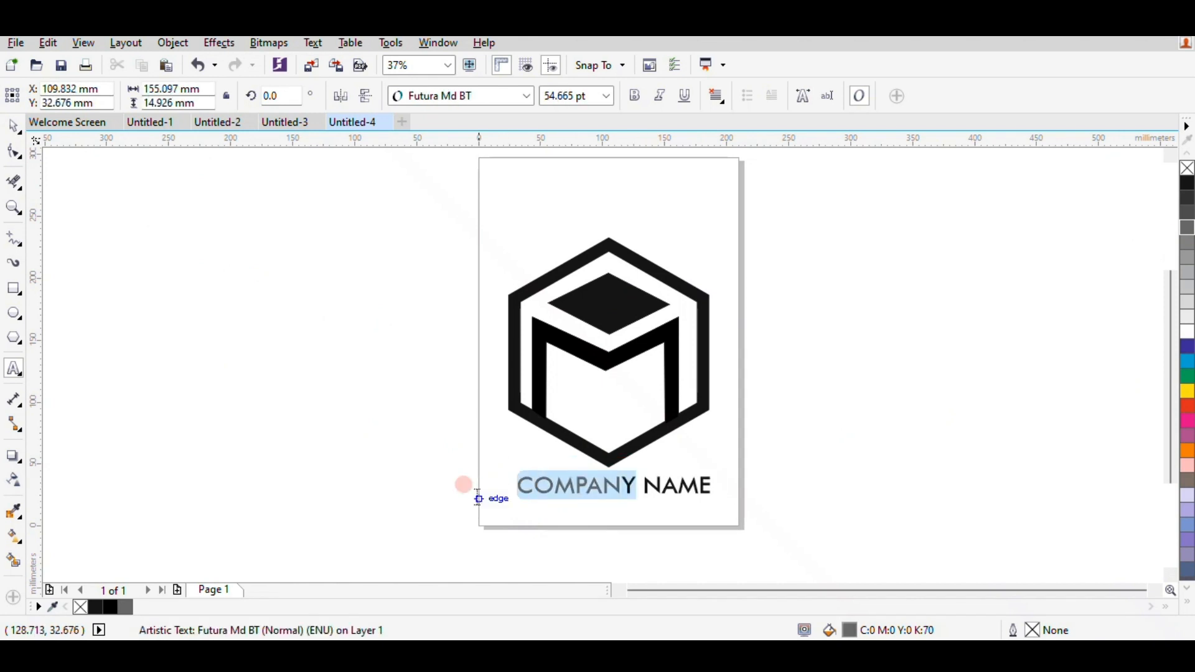
pyautogui.click(1185, 228)
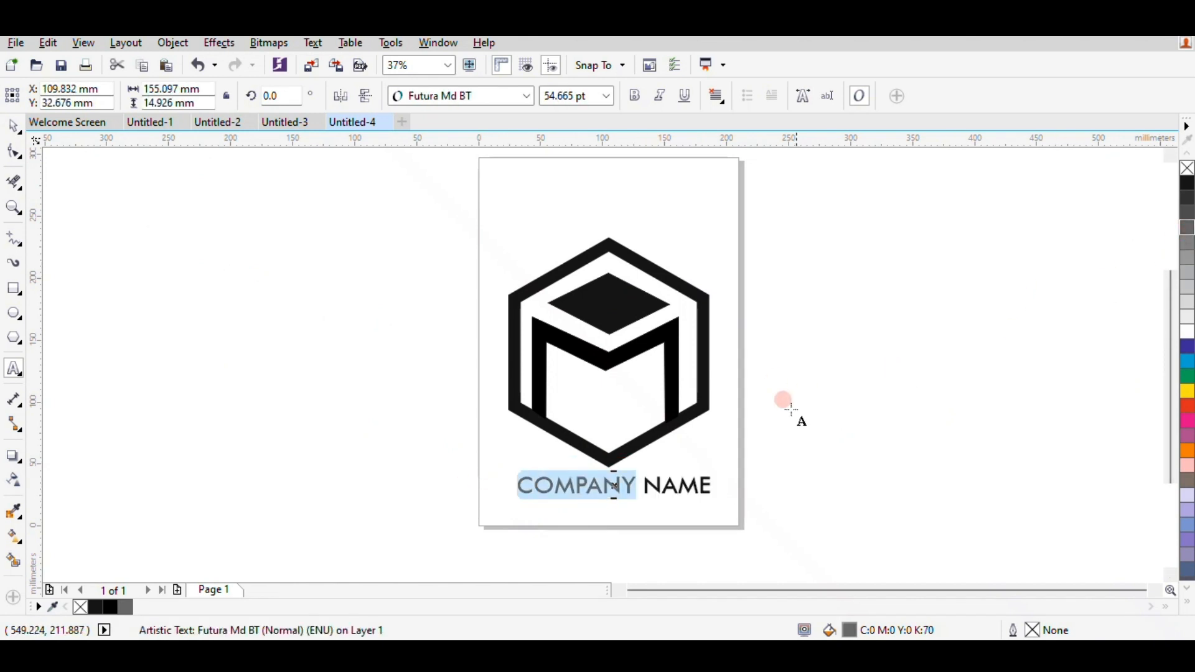
pyautogui.click(14, 126)
pyautogui.click(168, 312)
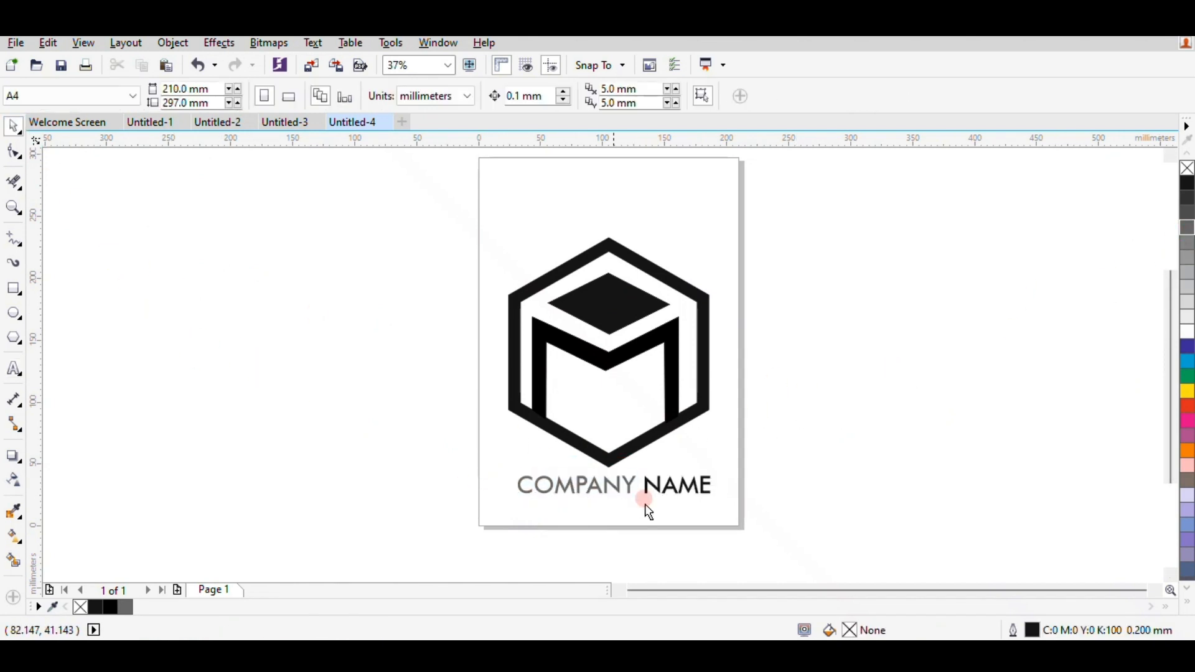
# Shift the COMPANY NAME text slightly up and to the left, and group it with all the logo shapes
pyautogui.moveTo(612, 487)
pyautogui.mouseDown()
pyautogui.moveTo(598, 481)
pyautogui.moveTo(609, 483)
pyautogui.mouseUp()
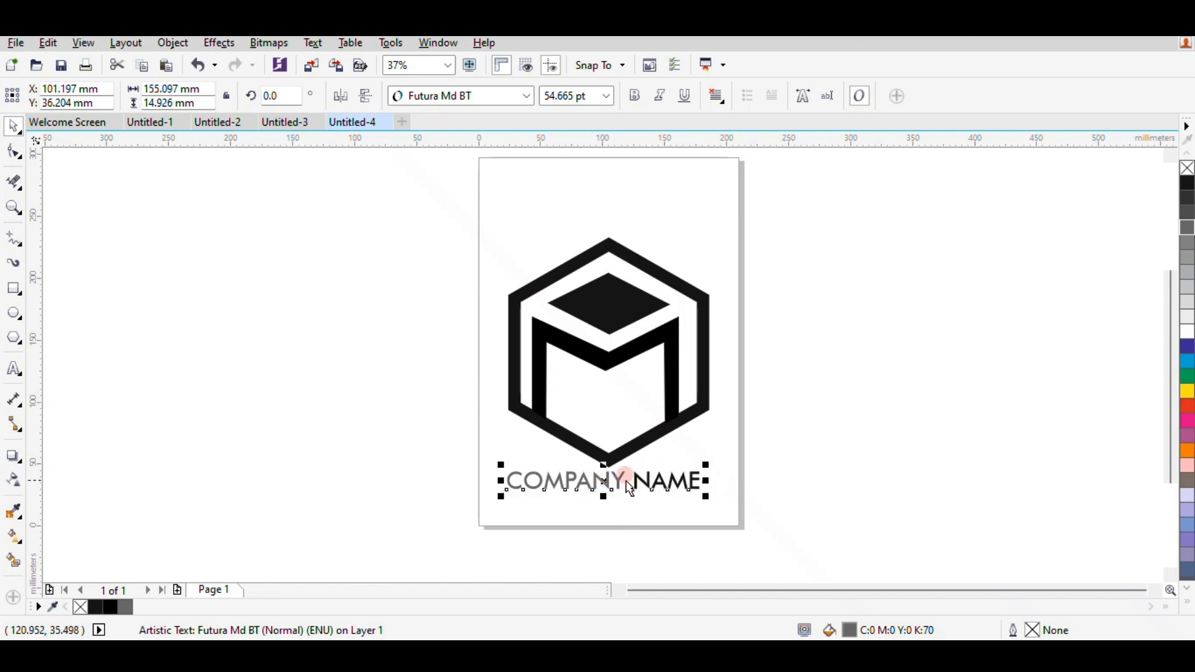
pyautogui.click(779, 427)
pyautogui.moveTo(372, 182); pyautogui.dragTo(827, 565)
pyautogui.hotkey('ctrl', 'g')
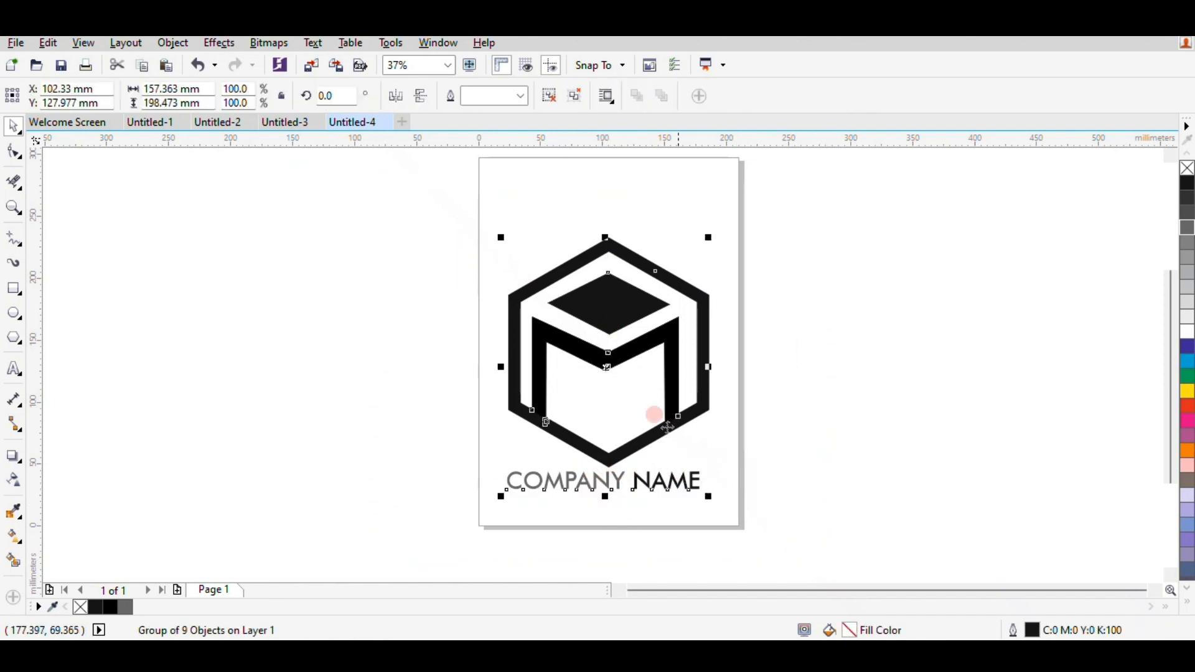
# Move the grouped logo off the page onto the empty area to its left and enlarge it slightly
pyautogui.moveTo(609, 361); pyautogui.dragTo(356, 411)
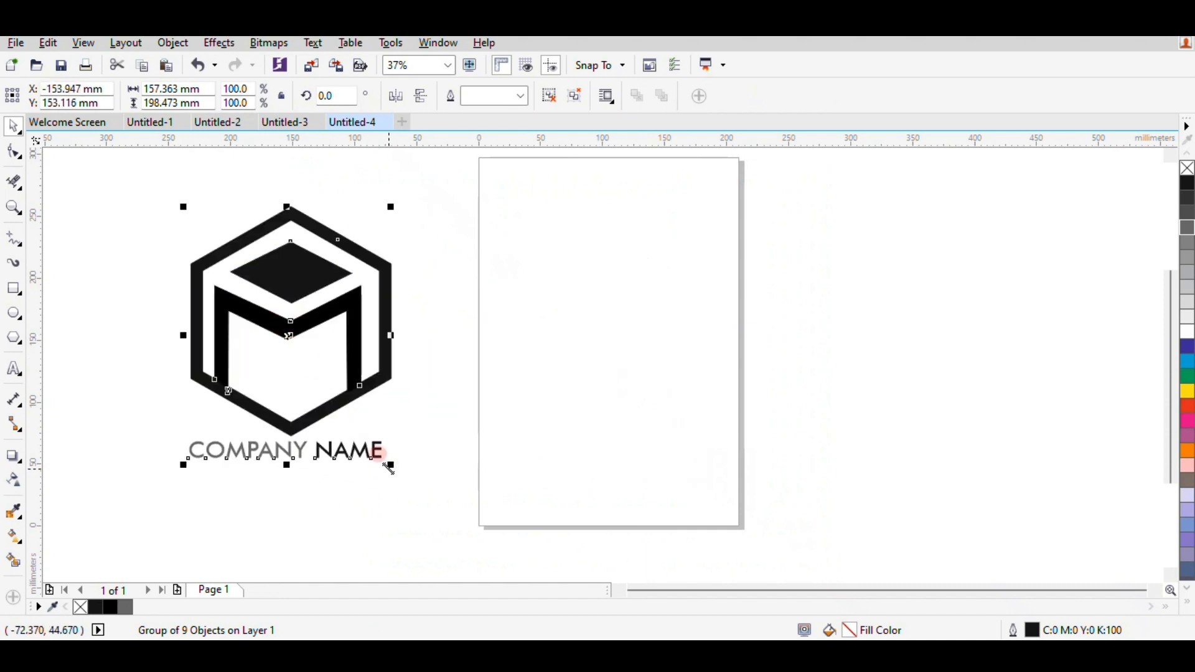
pyautogui.moveTo(390, 465); pyautogui.dragTo(433, 489)
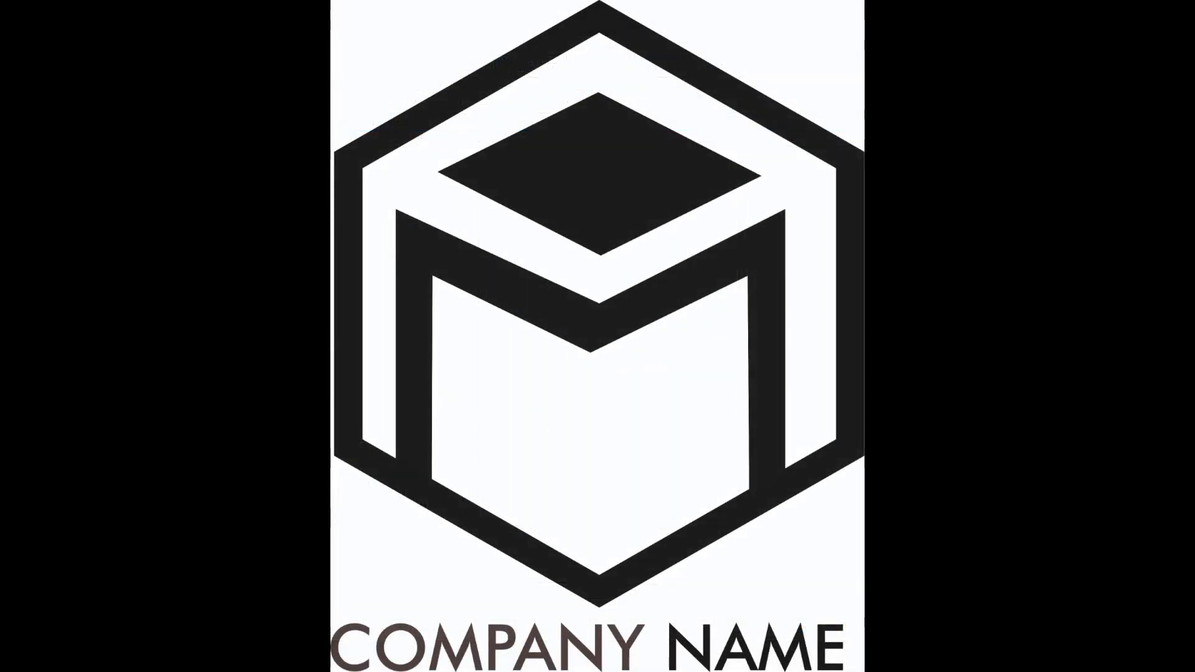